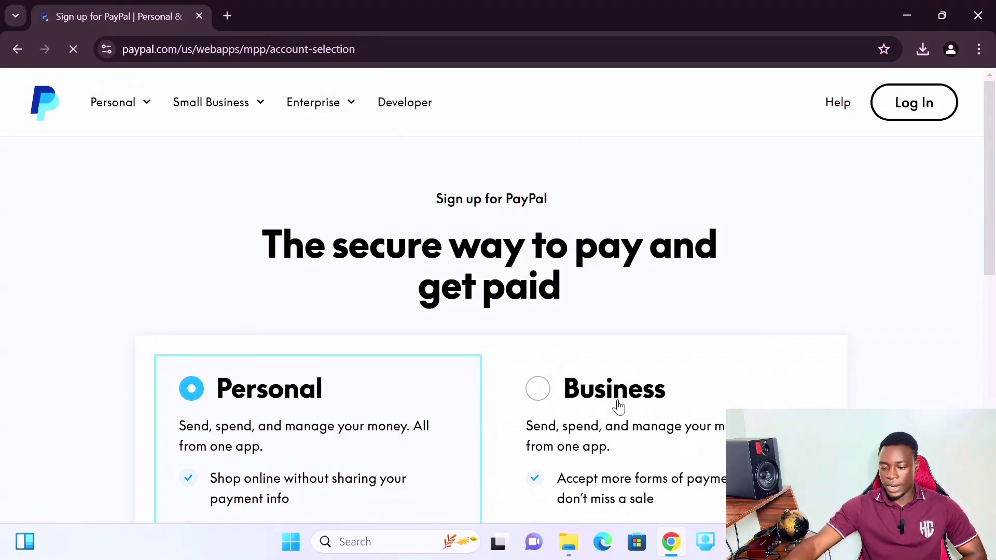
Select the Business account option and scroll the page to reach Get Started
left_click(539, 389)
scroll(741, 349, "down", 1)
scroll(741, 350, "down", 7)
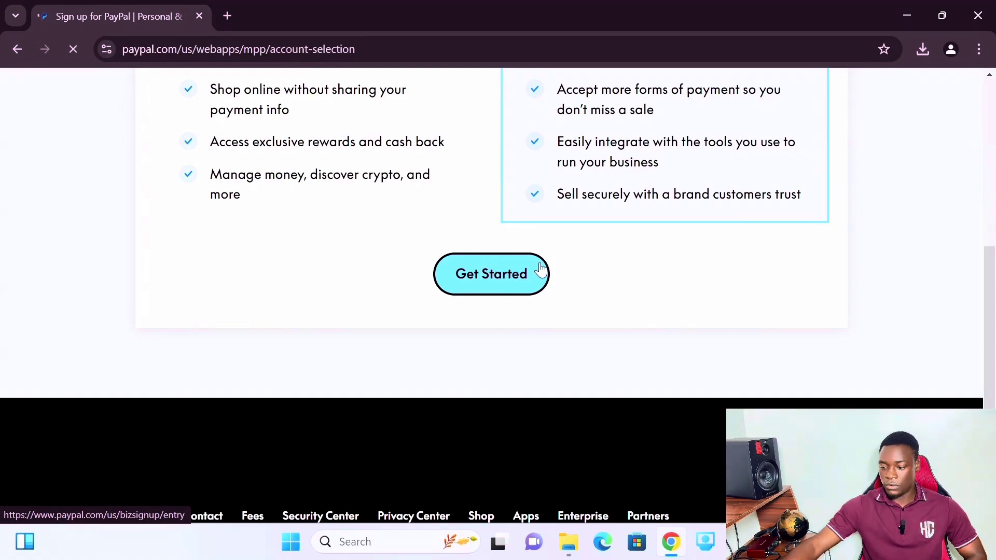
scroll(765, 275, "up", 5)
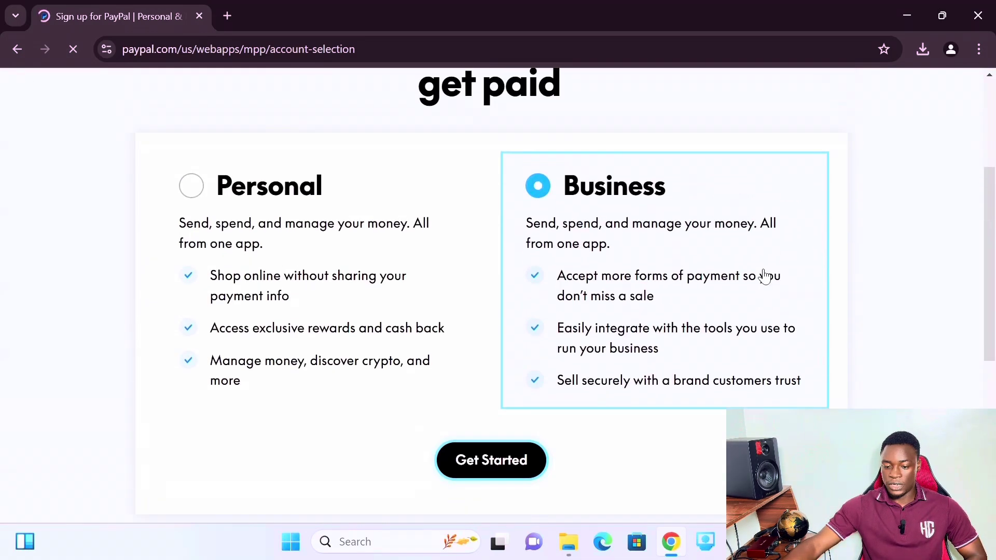
scroll(765, 276, "up", 2)
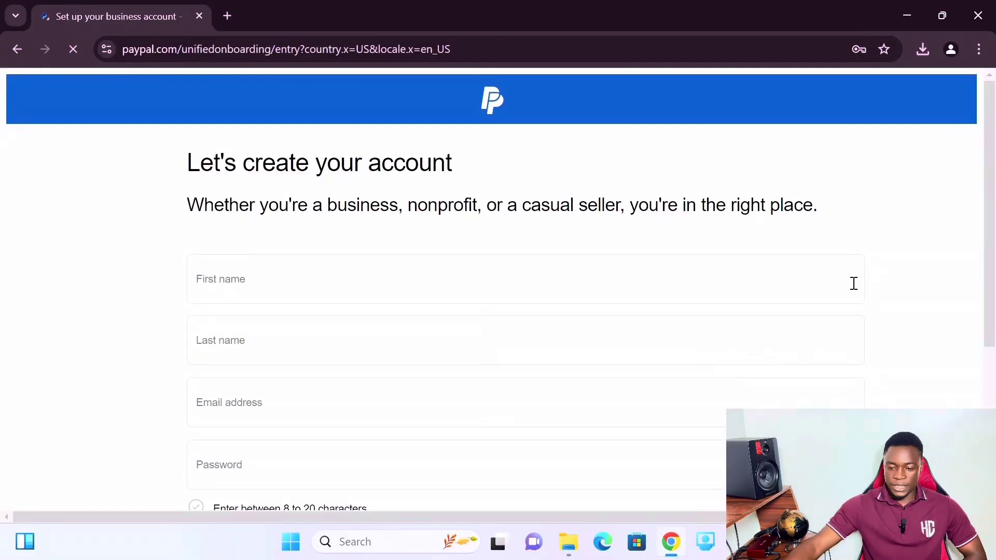
scroll(851, 283, "down", 3)
scroll(852, 282, "up", 3)
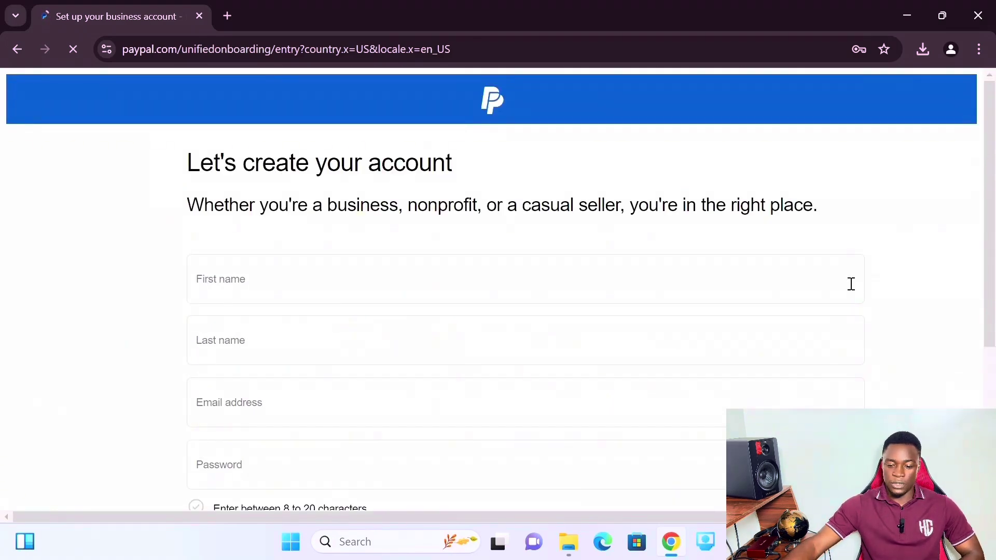
left_click(767, 289)
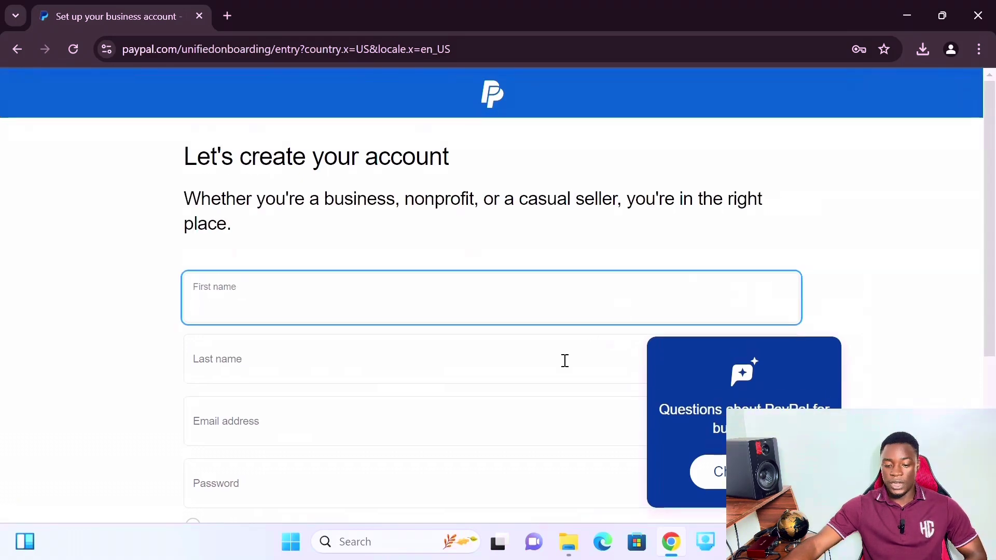
left_click(559, 369)
scroll(601, 341, "down", 2)
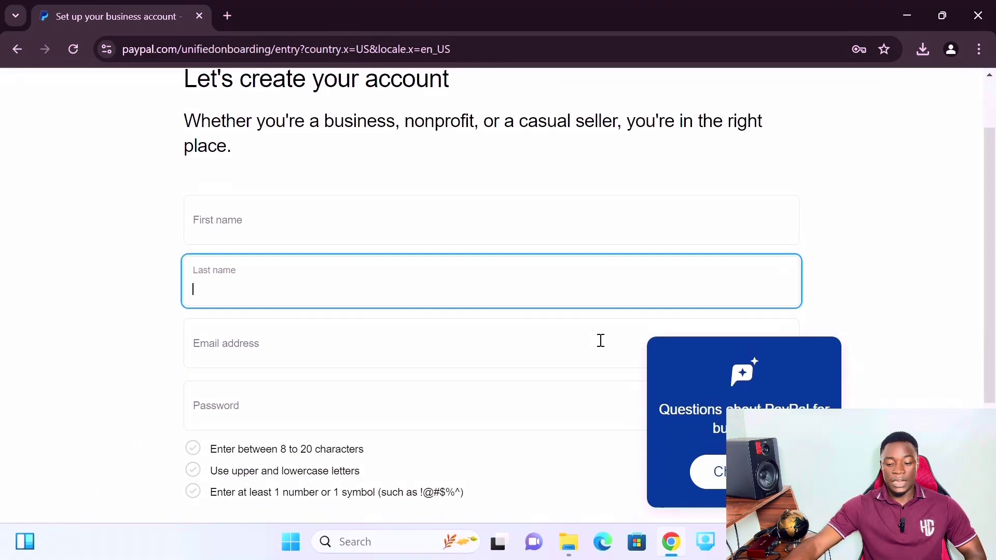
left_click(534, 352)
left_click(491, 413)
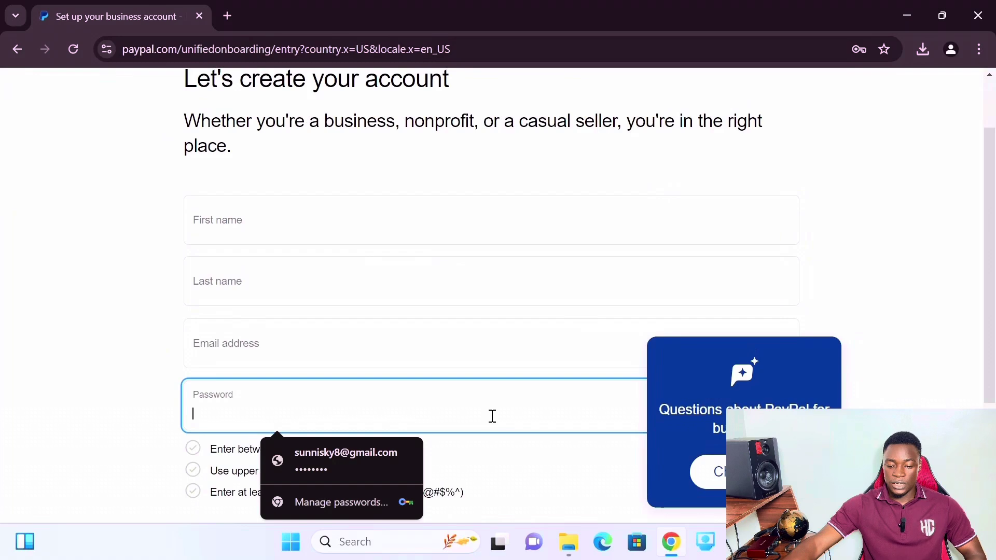
scroll(591, 388, "down", 3)
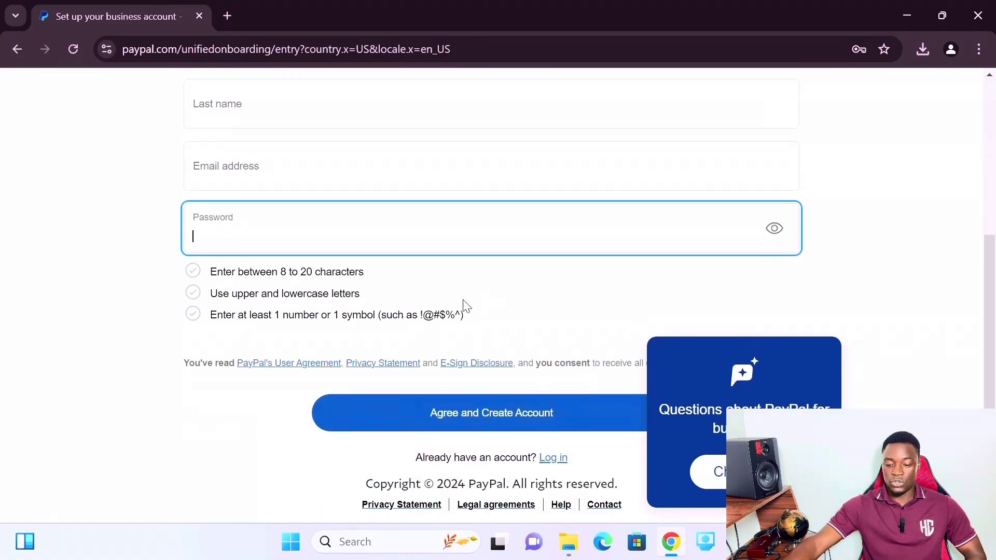
scroll(864, 291, "up", 3)
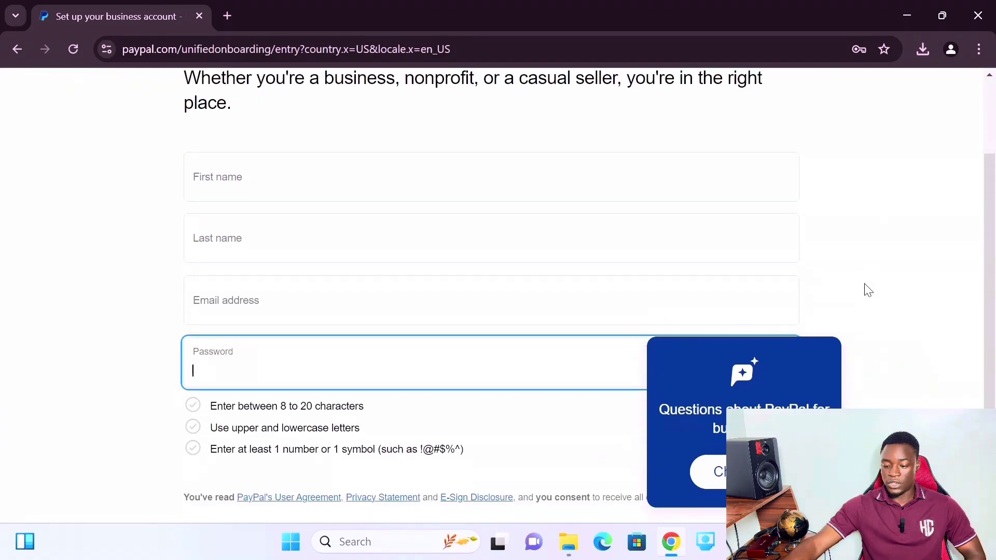
scroll(863, 289, "down", 3)
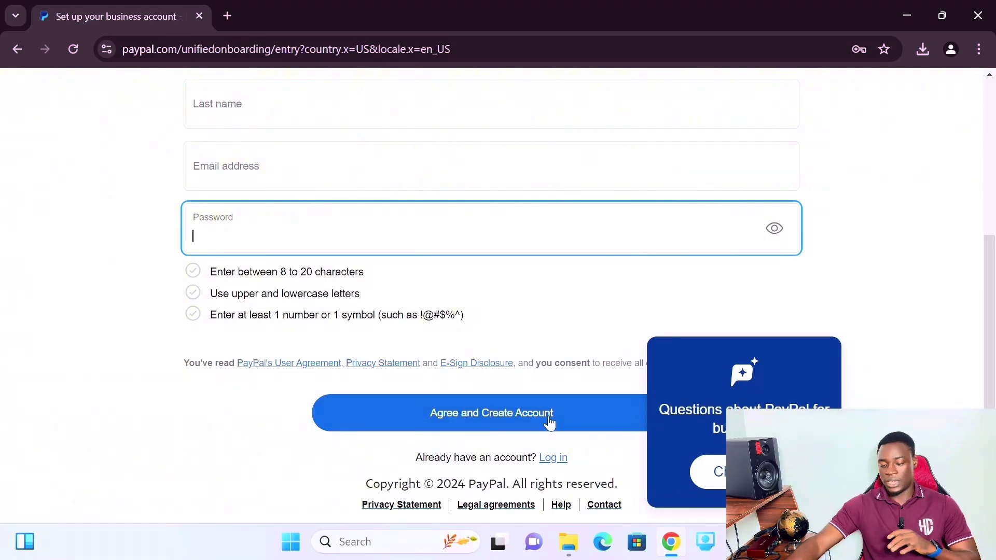
left_click(553, 458)
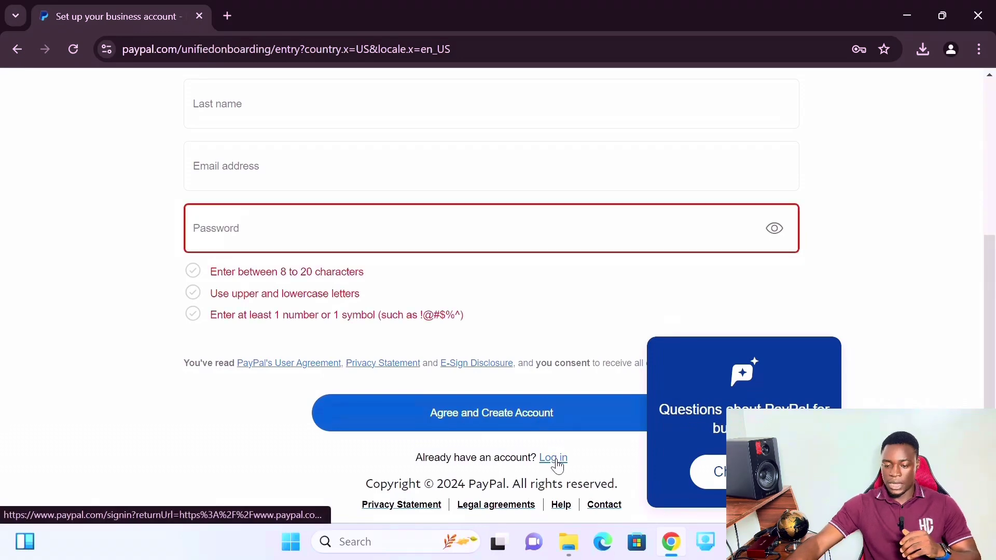
Log in with the saved existing account and request the security code by email
left_click(554, 458)
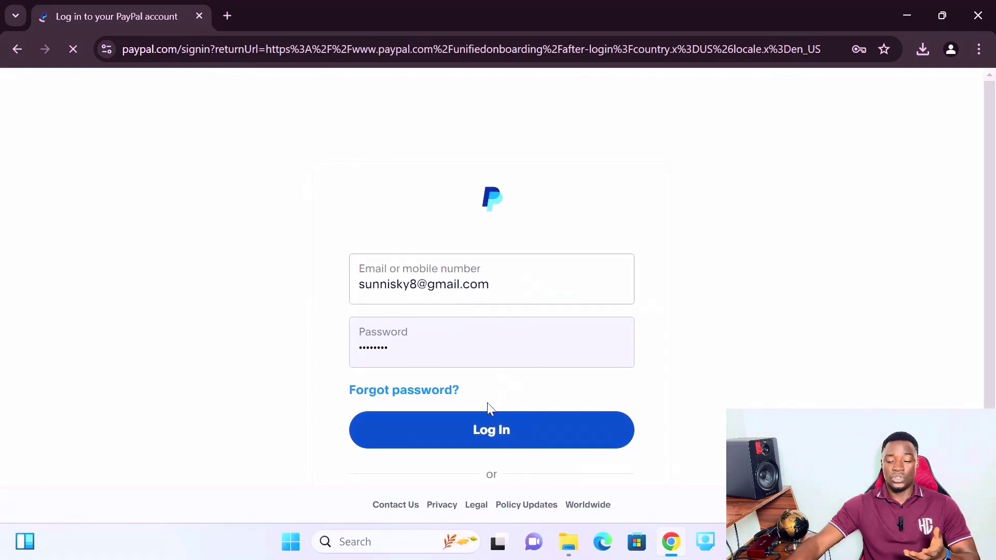
left_click(486, 437)
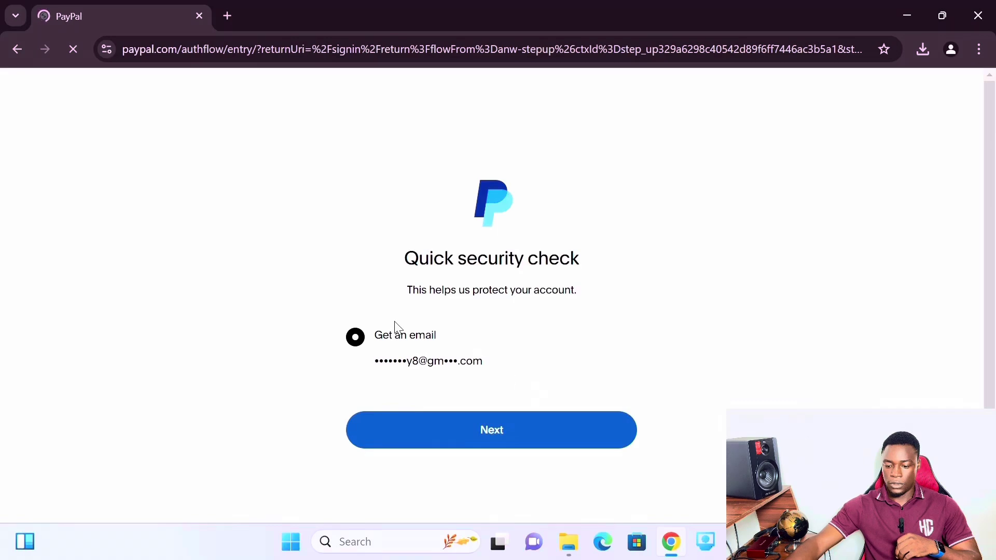
left_click(470, 429)
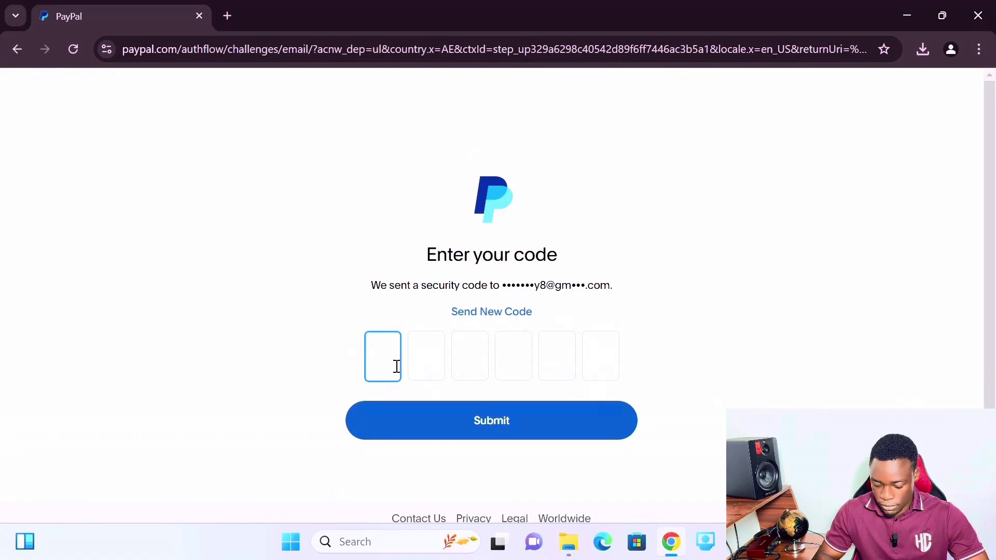
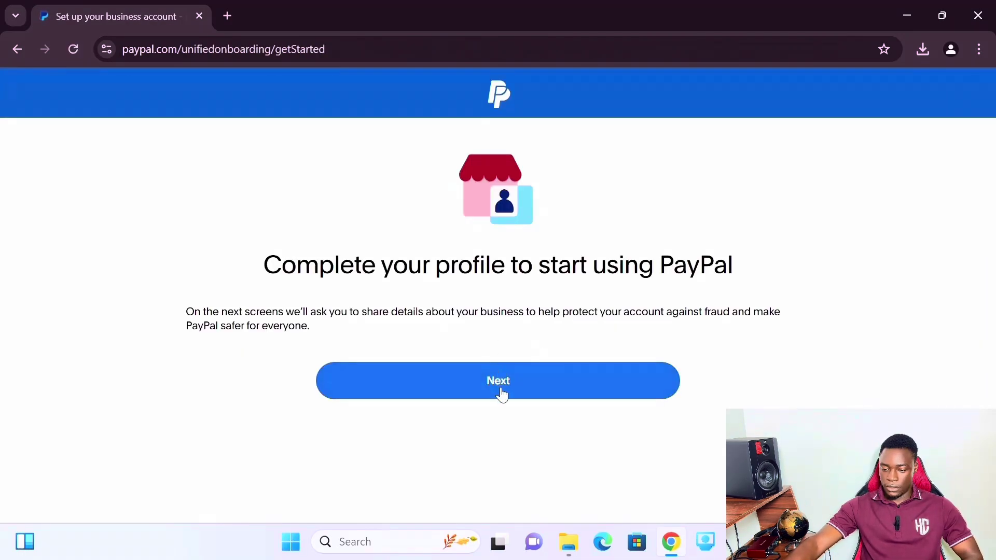
Continue past Complete your profile and You're all set to reach the Home page
left_click(505, 386)
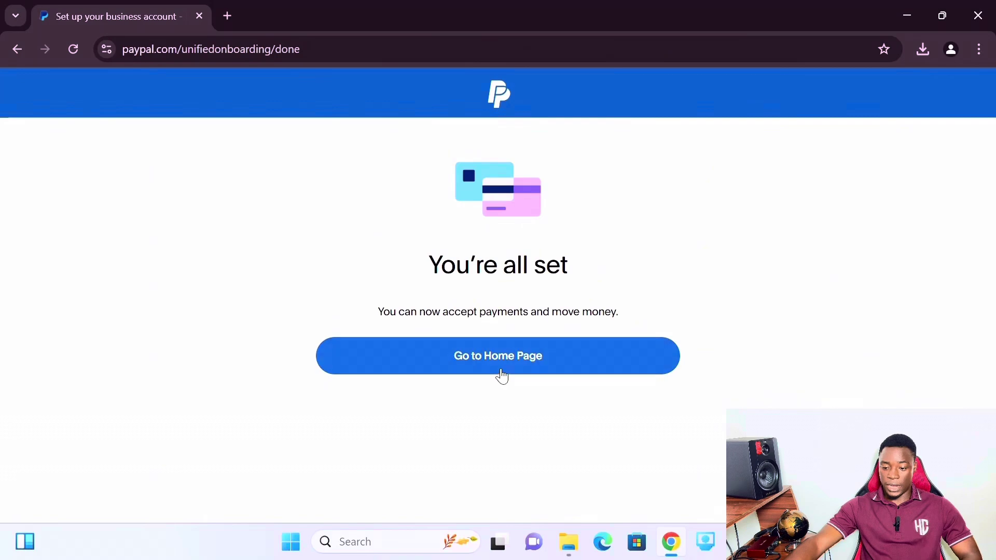
left_click(509, 363)
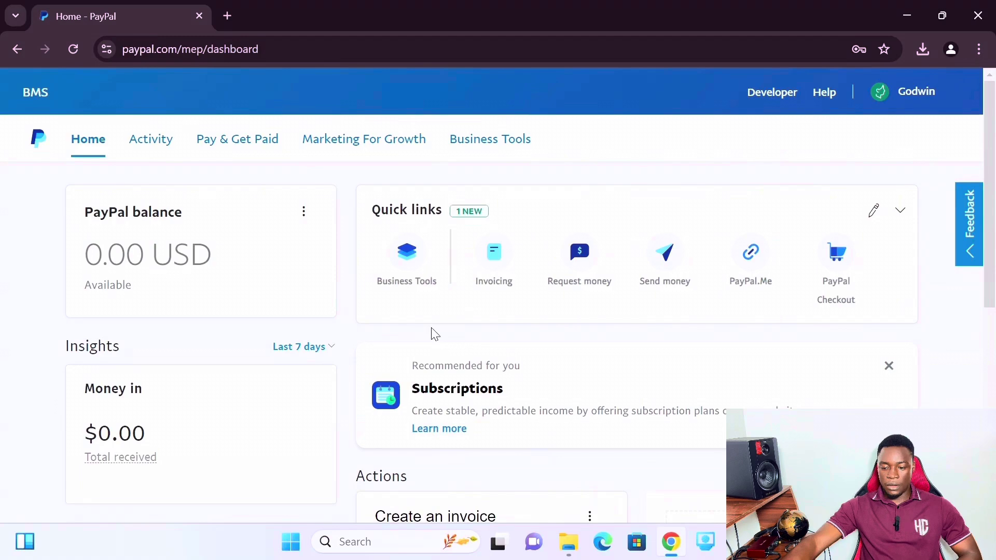
scroll(435, 336, "down", 3)
scroll(425, 358, "down", 3)
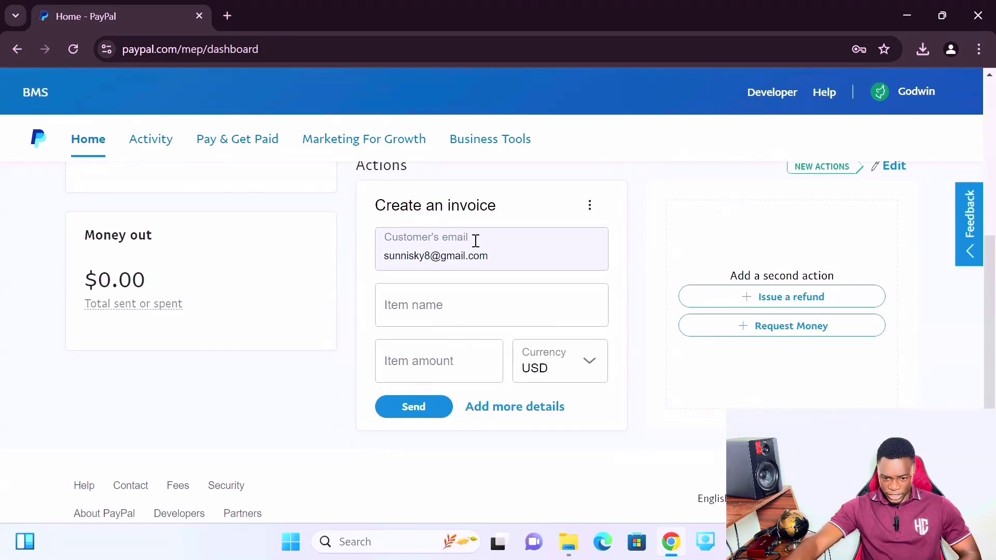
scroll(478, 316, "up", 2)
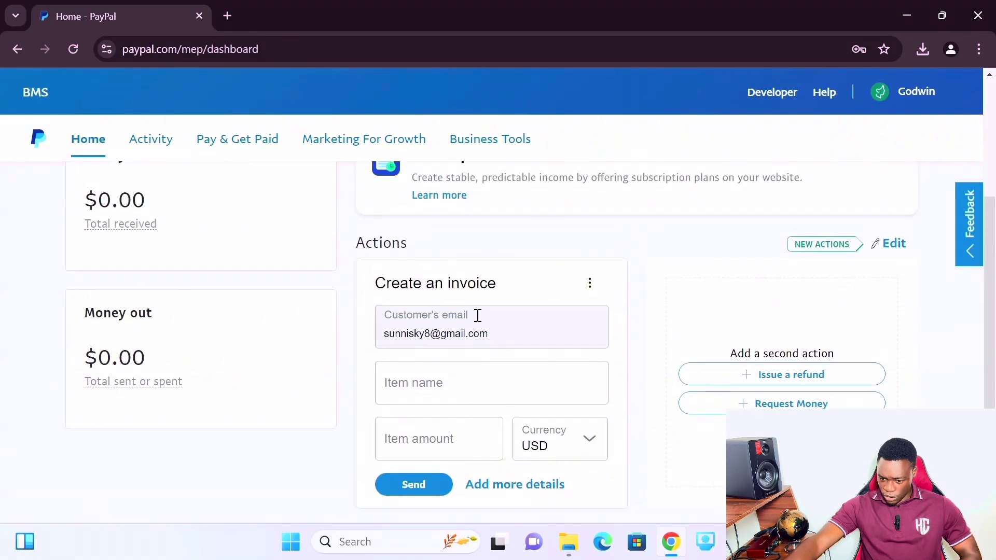
scroll(486, 382, "up", 3)
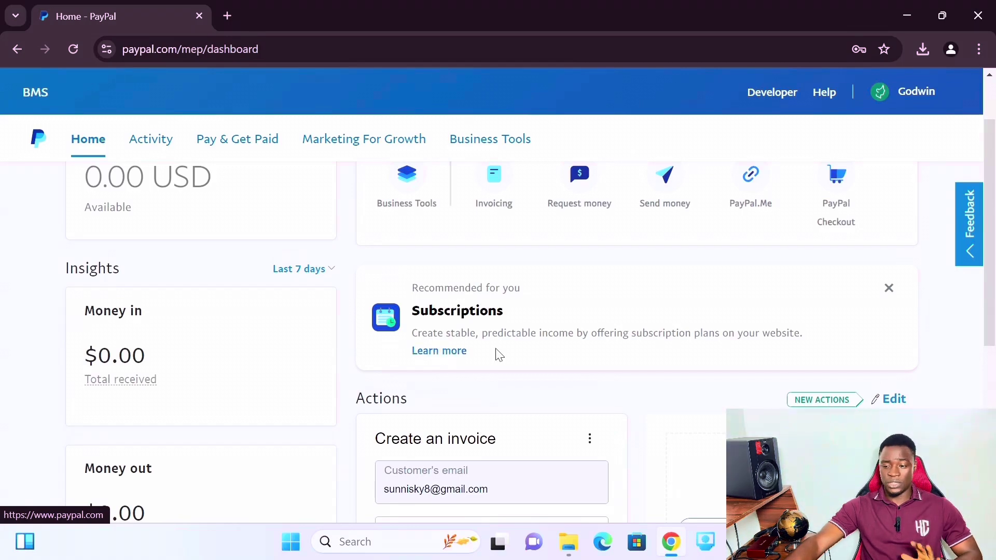
scroll(493, 259, "up", 1)
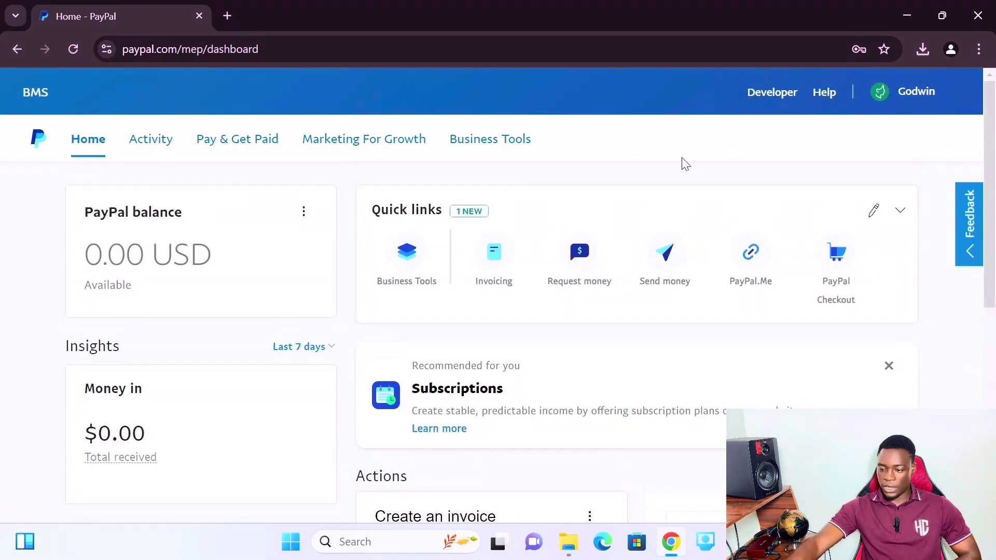
Open Profile Settings from the account menu and review the login details
left_click(915, 95)
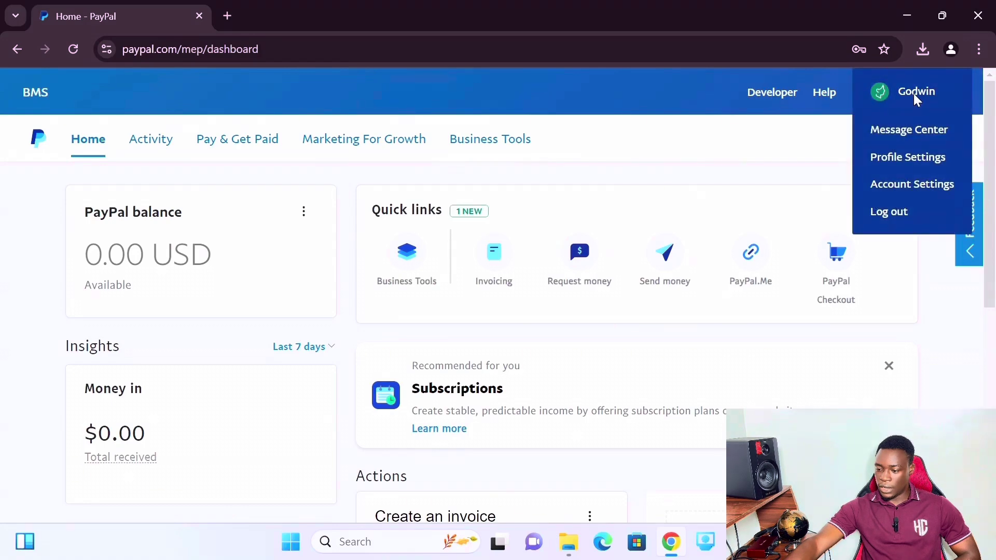
left_click(916, 158)
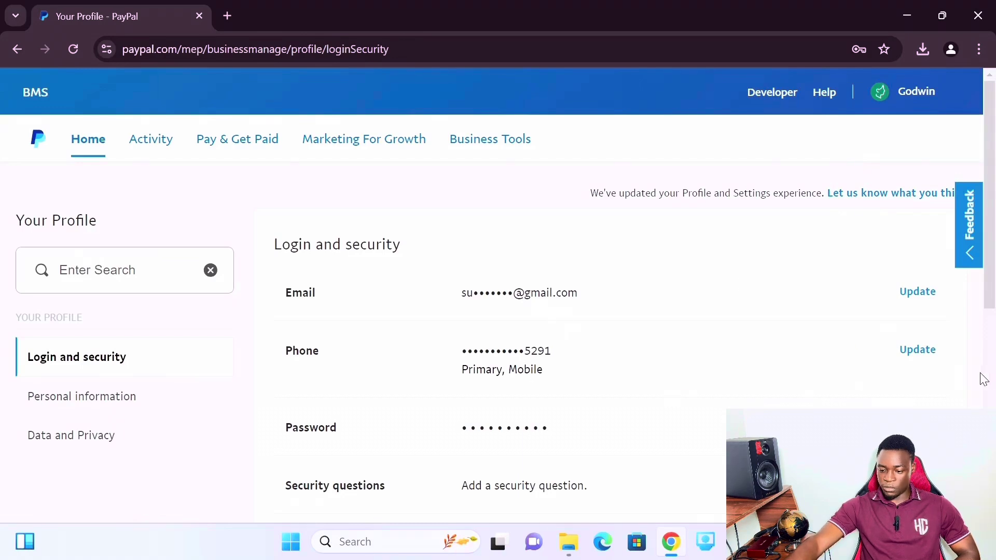
scroll(959, 375, "down", 3)
scroll(615, 283, "down", 2)
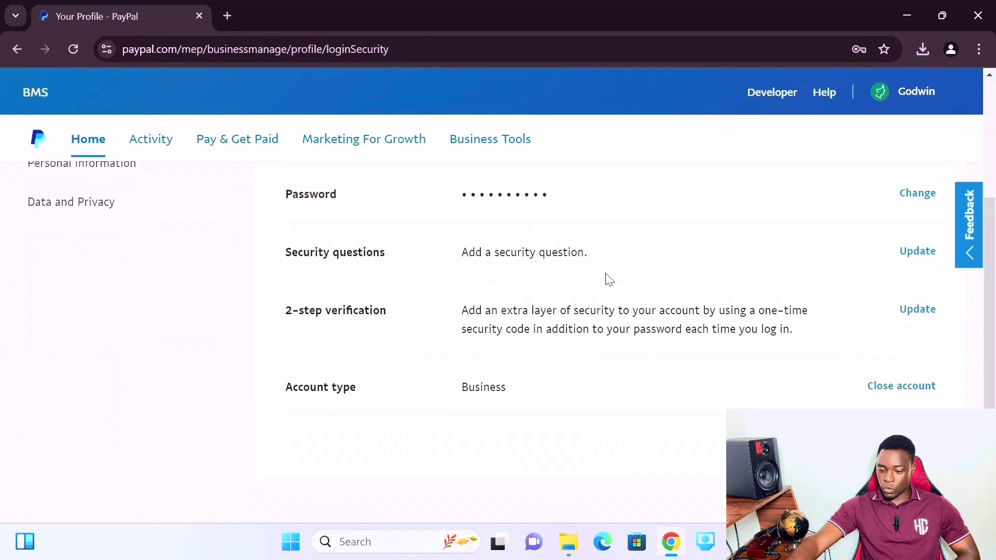
scroll(580, 269, "up", 2)
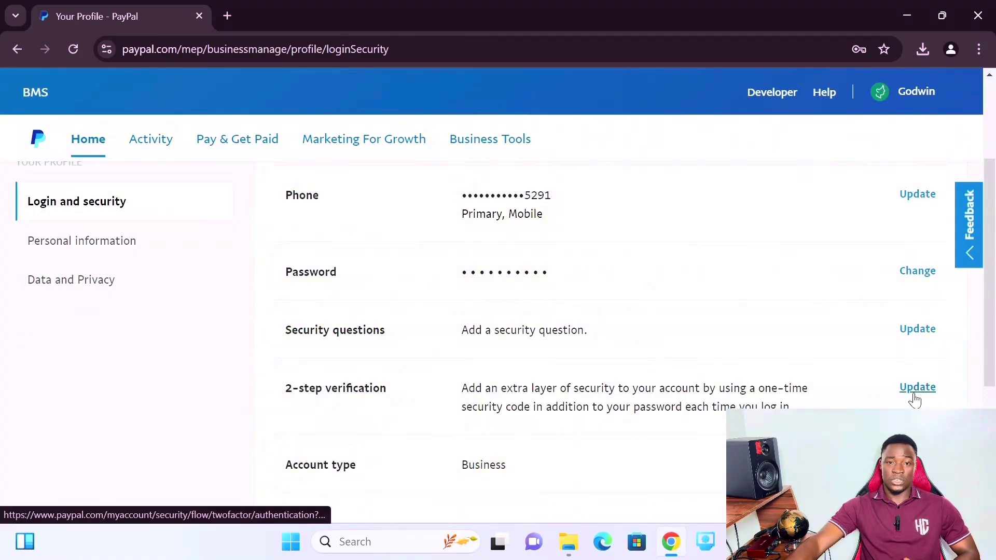
scroll(912, 399, "down", 1)
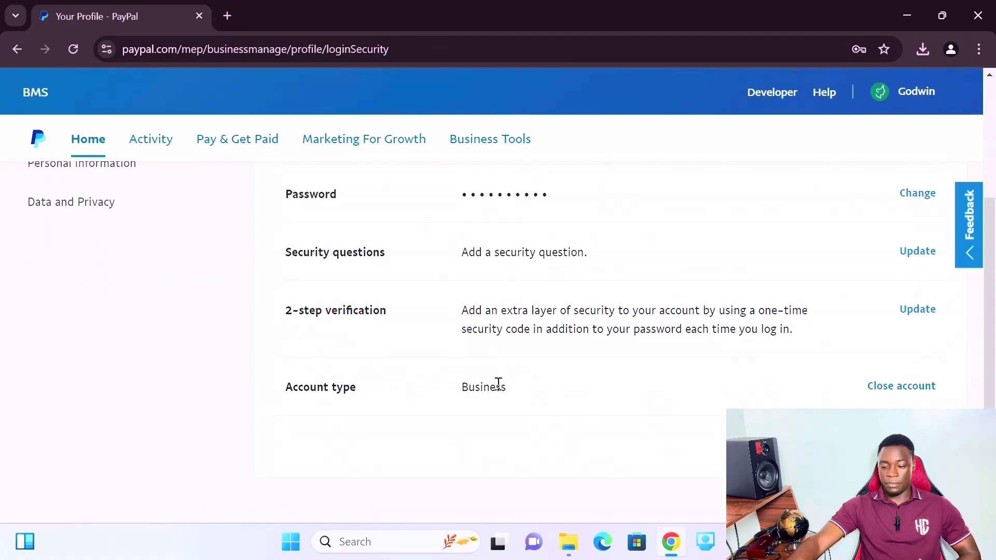
scroll(573, 318, "up", 3)
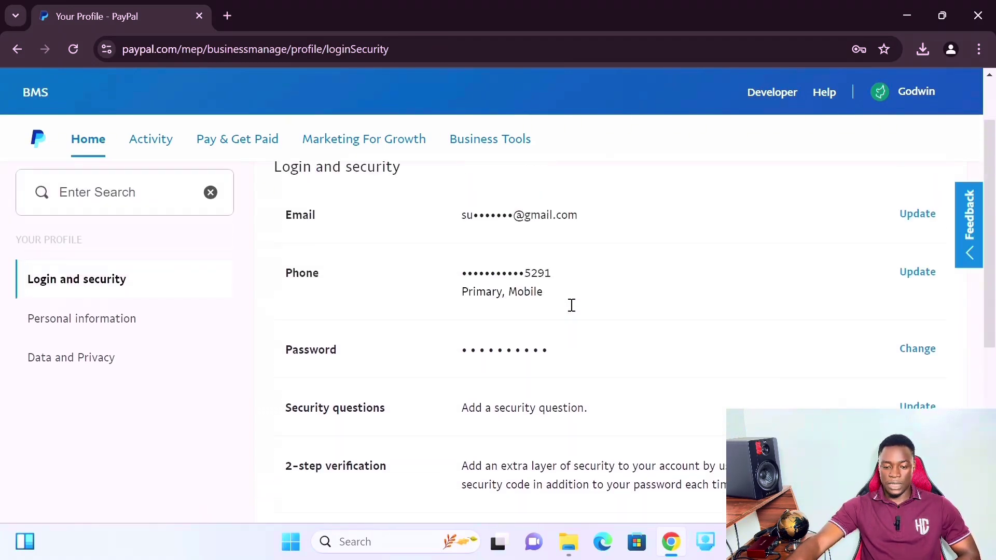
scroll(572, 293, "up", 2)
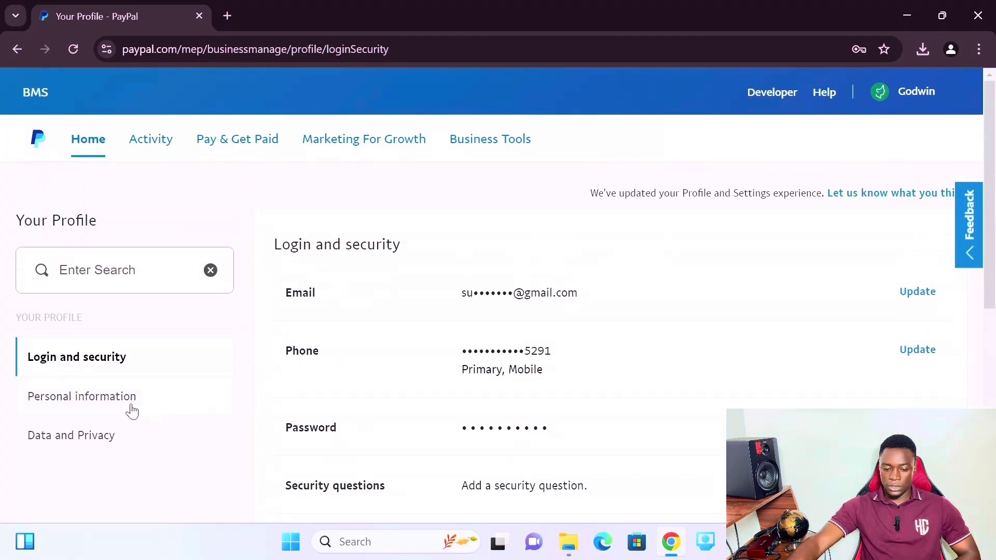
View the Personal information section, then go to Account Settings
left_click(109, 403)
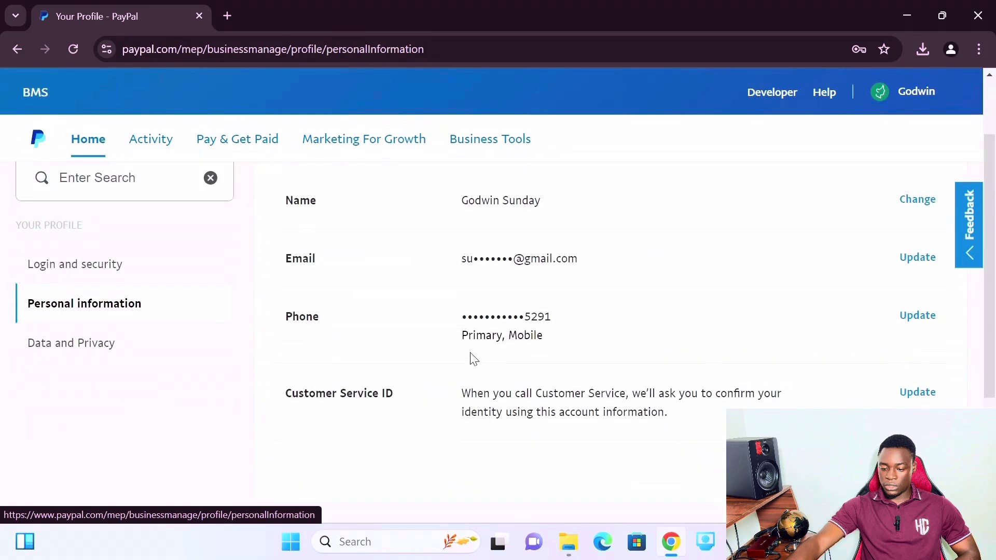
scroll(472, 353, "down", 3)
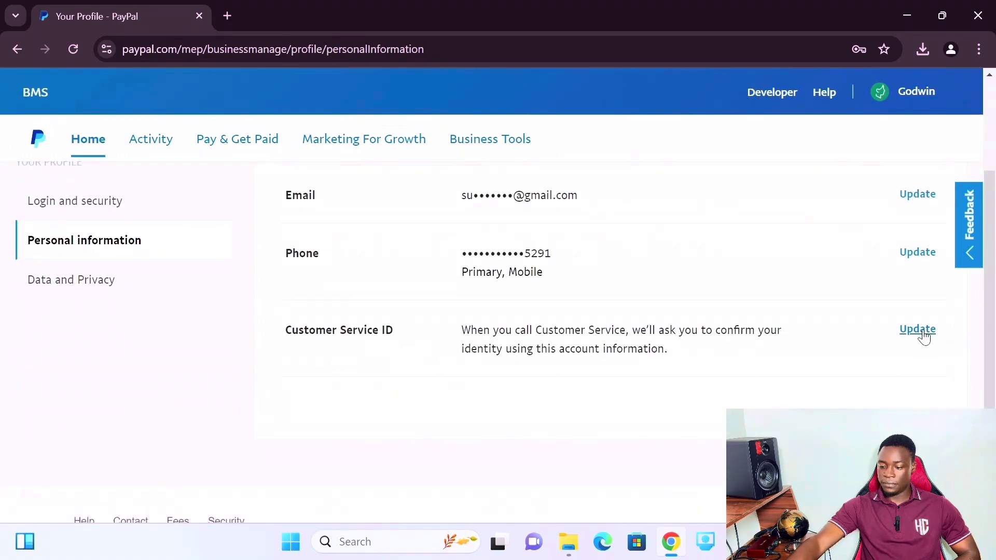
scroll(496, 314, "up", 3)
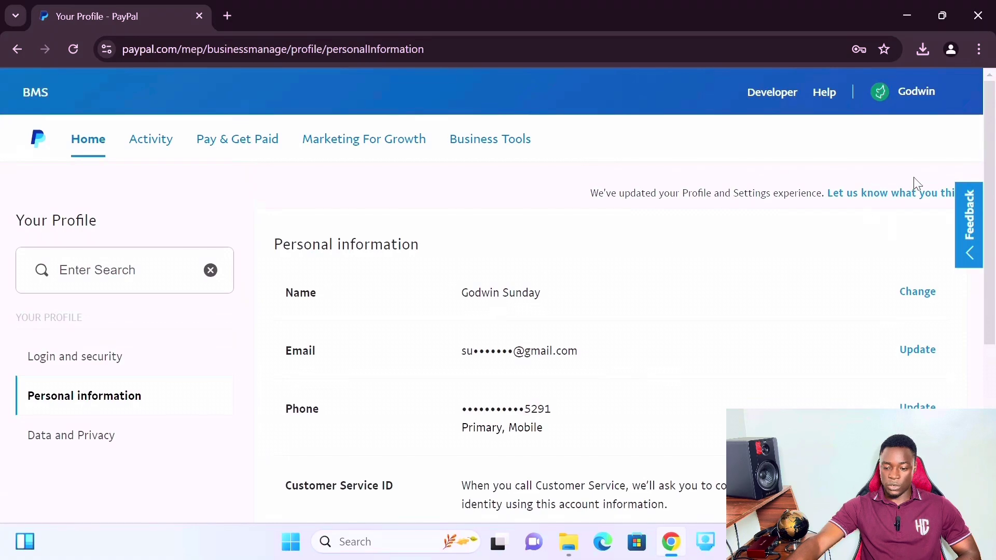
left_click(917, 91)
left_click(924, 176)
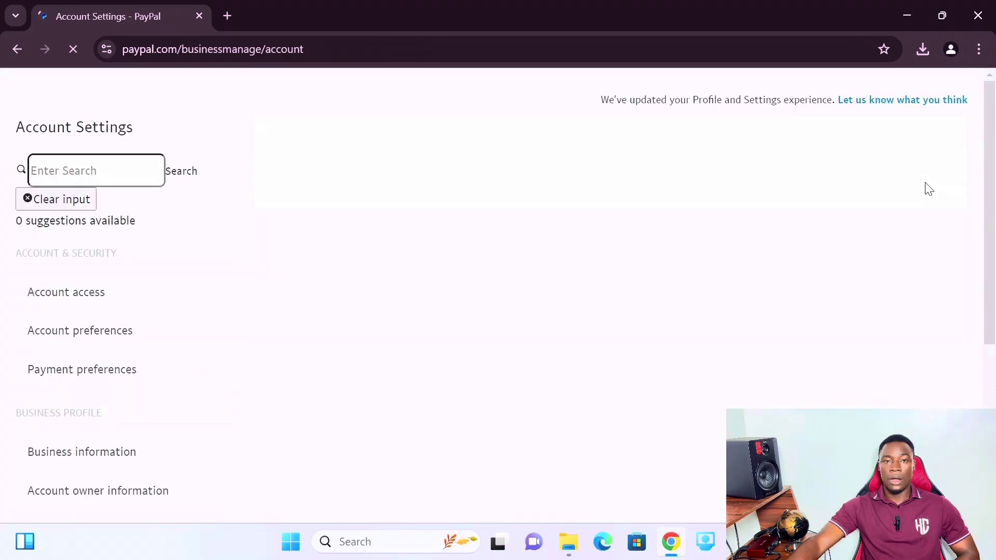
Review the Account access settings and return to Profile Settings via the account menu
scroll(687, 225, "down", 3)
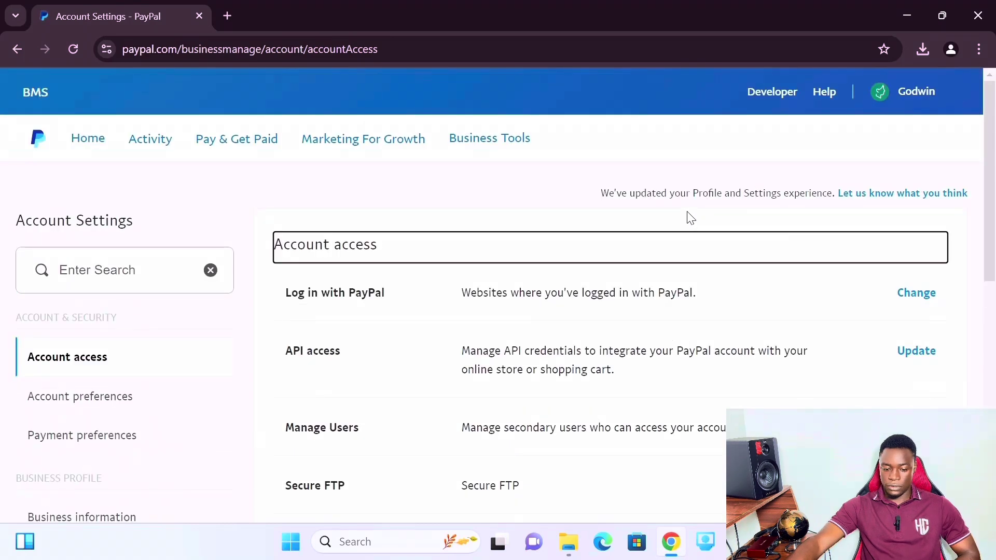
left_click(910, 98)
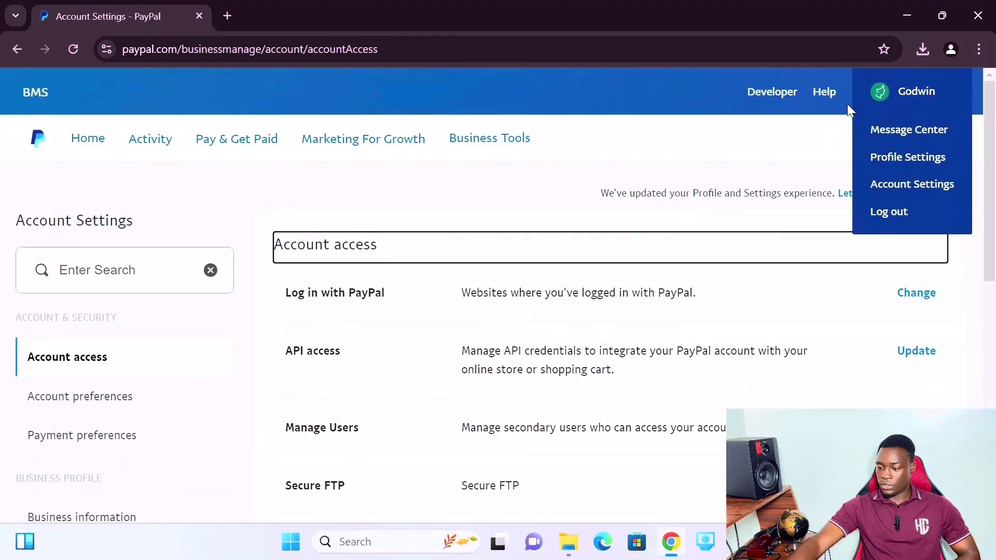
mouse_move(892, 91)
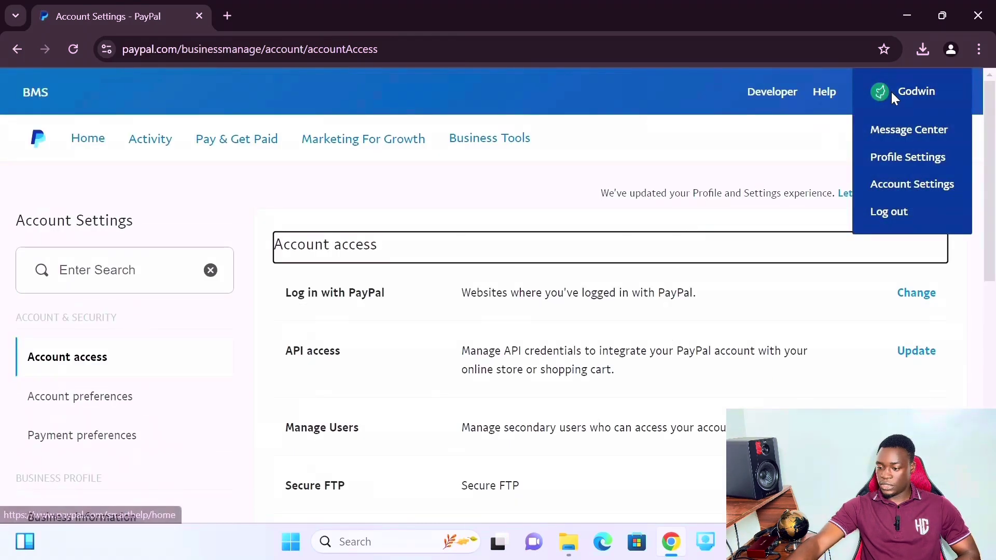
left_click(920, 158)
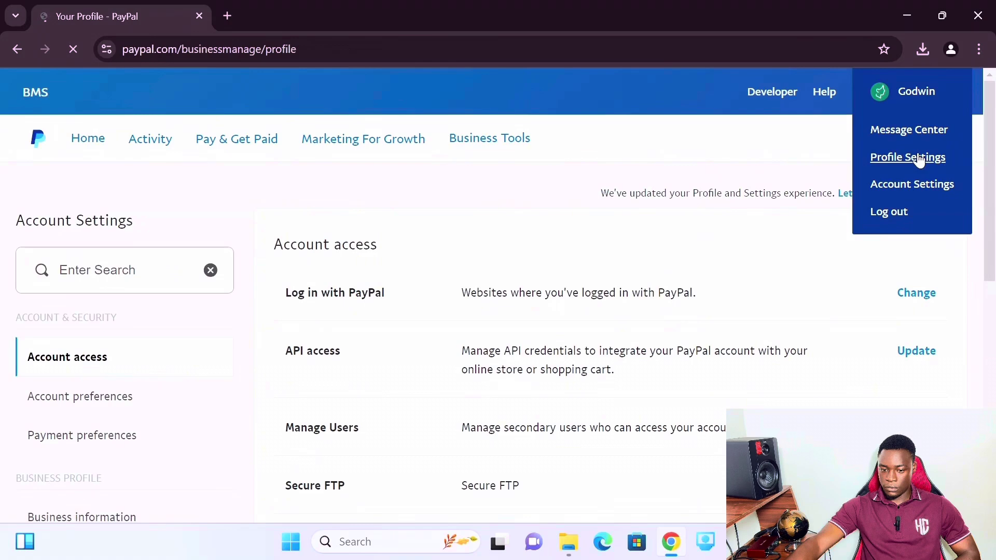
Switch to the Login and security section, then return to the Home dashboard
mouse_move(231, 147)
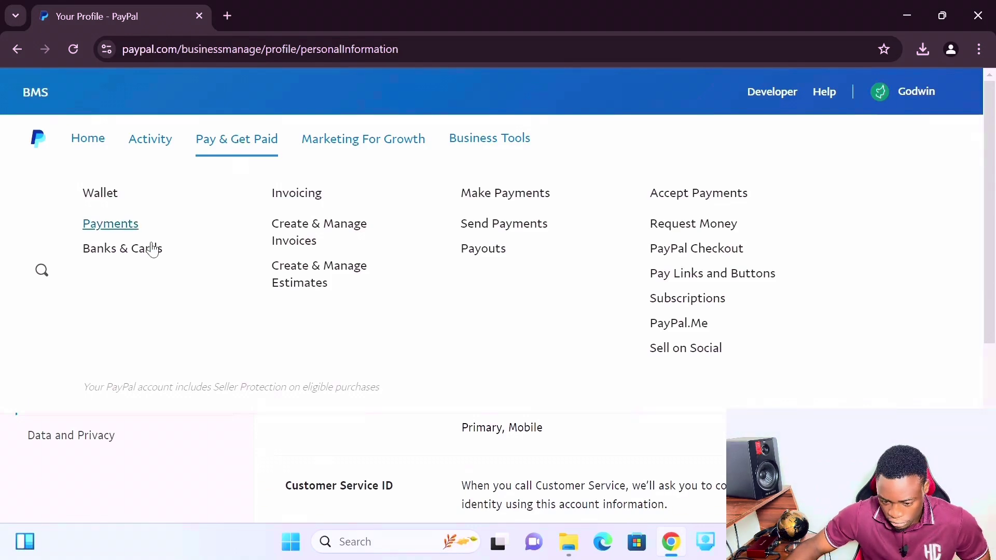
mouse_move(316, 153)
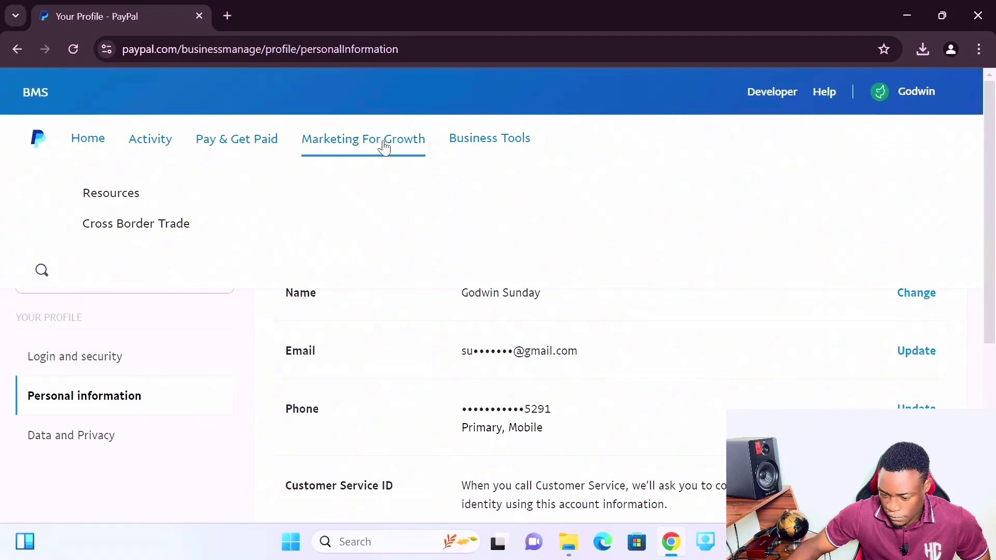
scroll(421, 216, "down", 3)
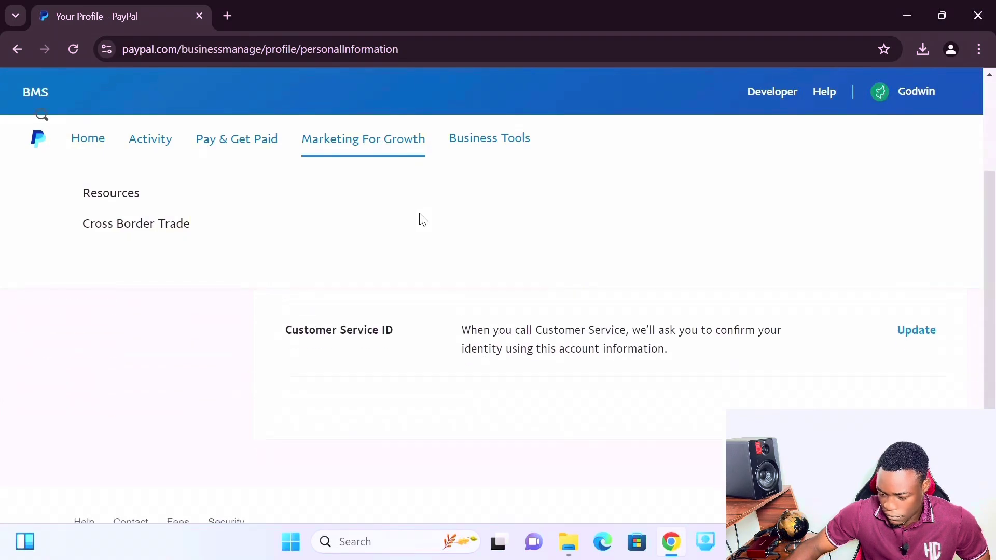
scroll(421, 218, "up", 3)
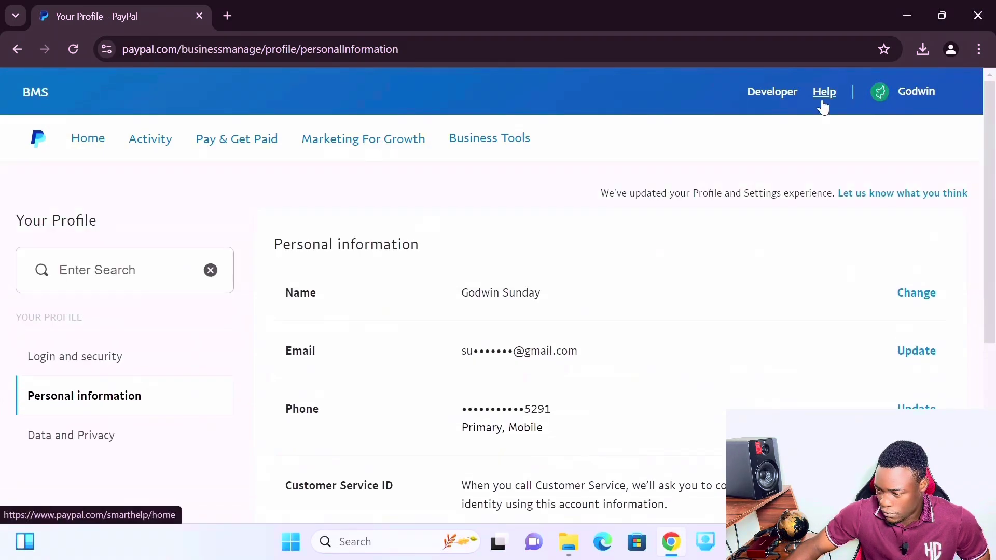
scroll(757, 329, "down", 2)
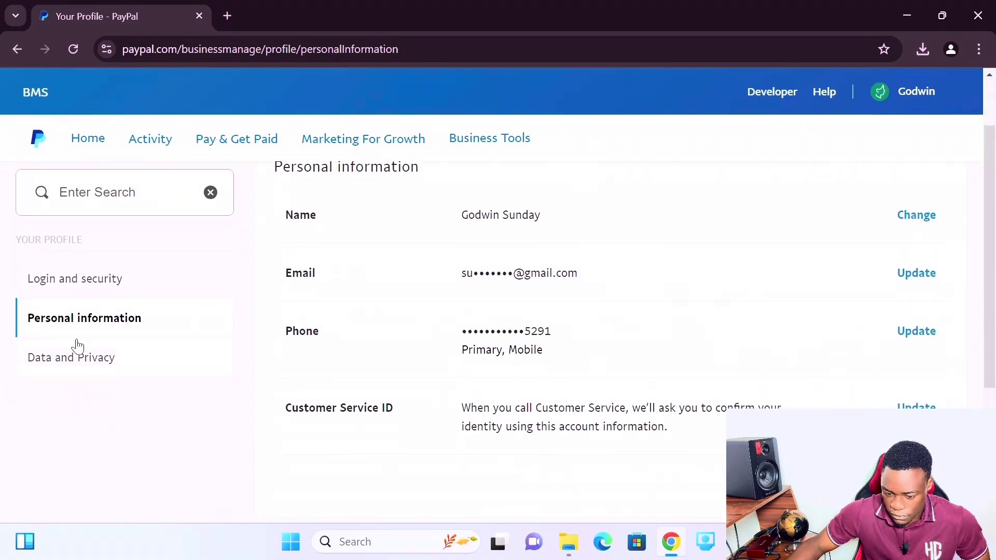
left_click(87, 282)
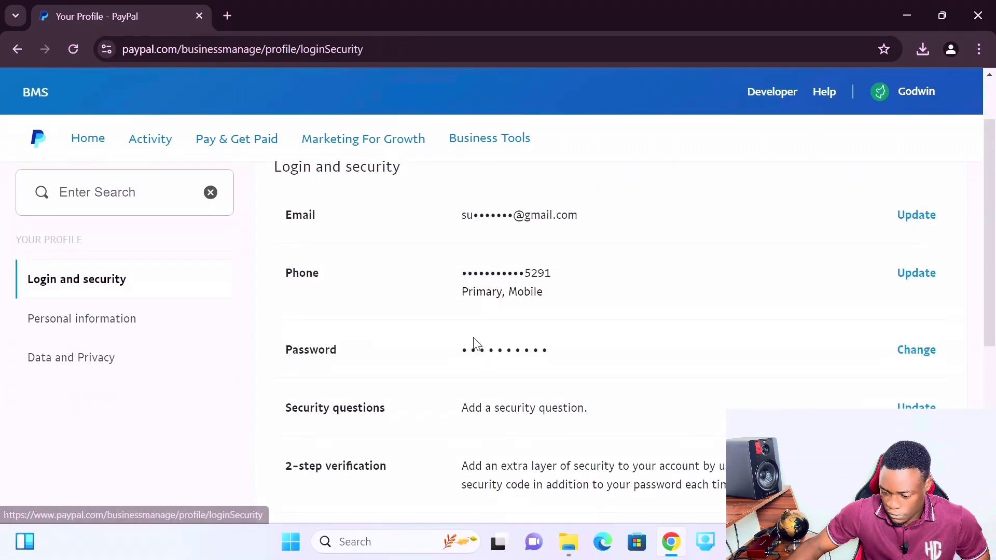
scroll(474, 344, "down", 3)
scroll(393, 300, "up", 4)
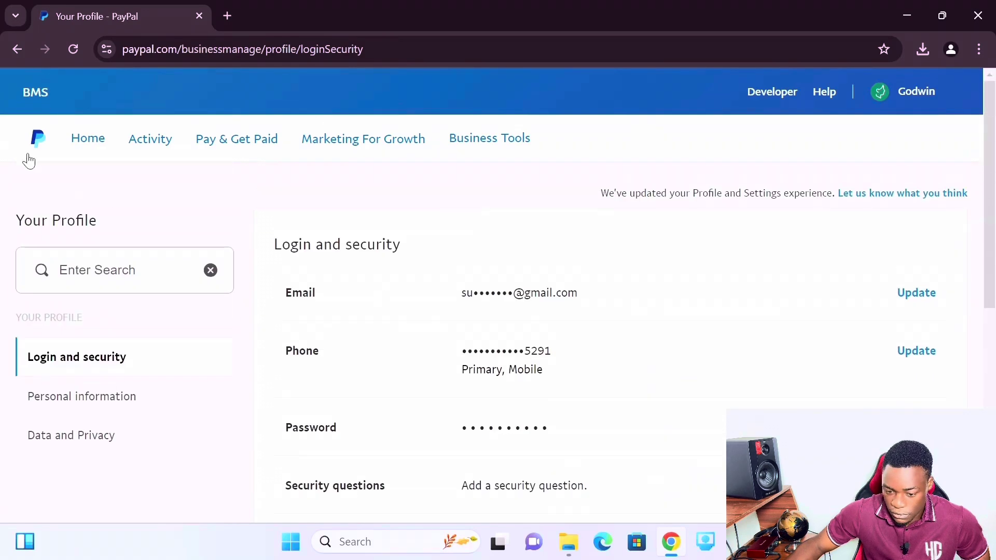
left_click(97, 145)
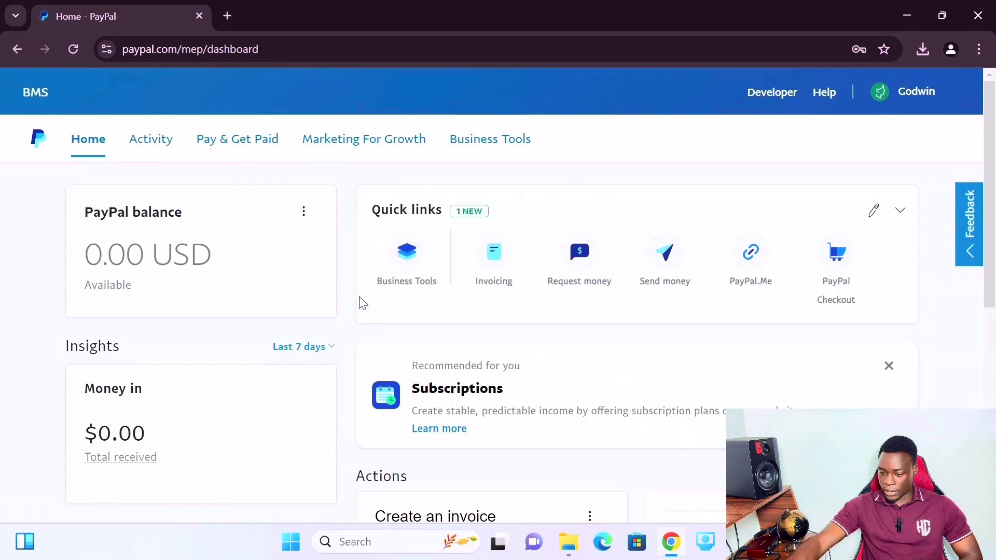
Scroll the Home dashboard down to Create an invoice and back to the top
scroll(484, 356, "down", 5)
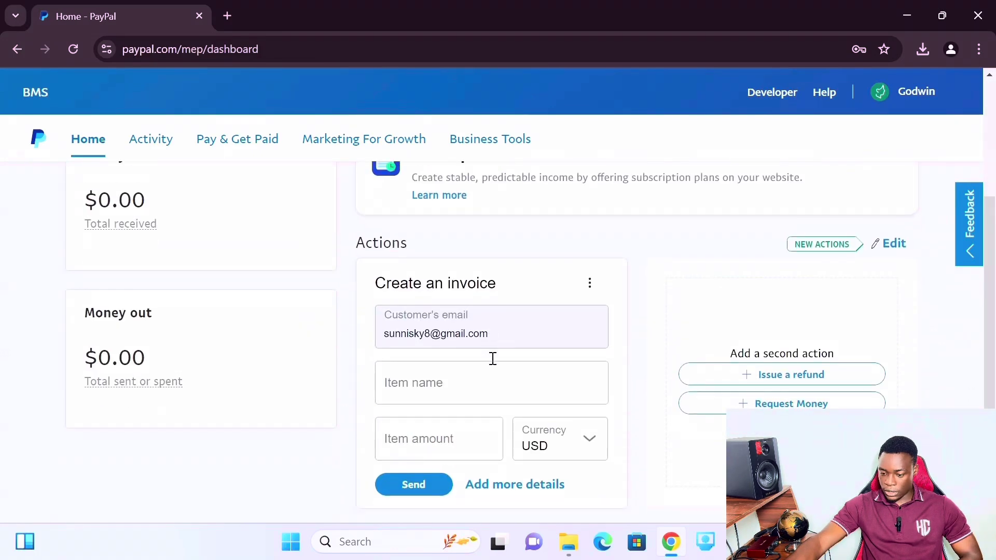
scroll(796, 360, "down", 2)
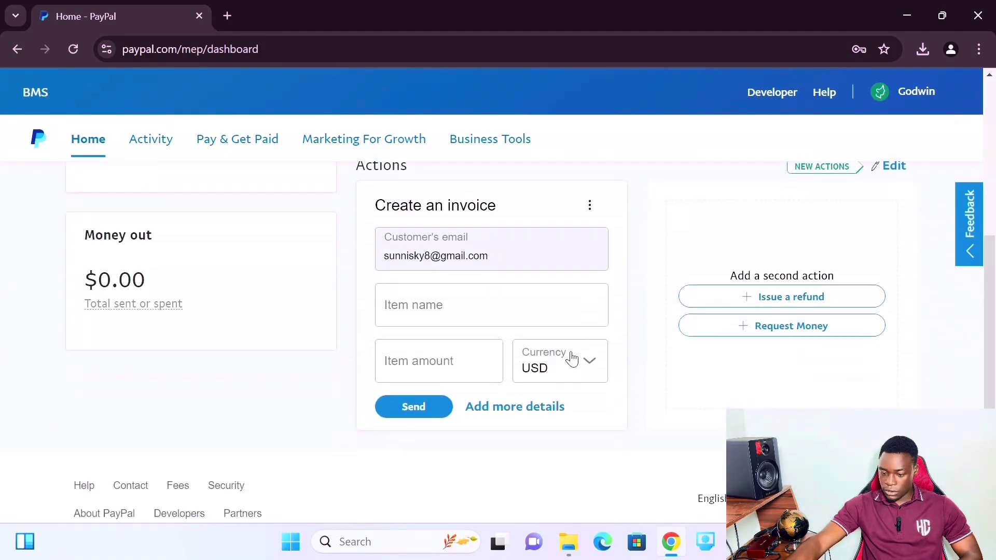
scroll(571, 368, "up", 6)
mouse_move(157, 149)
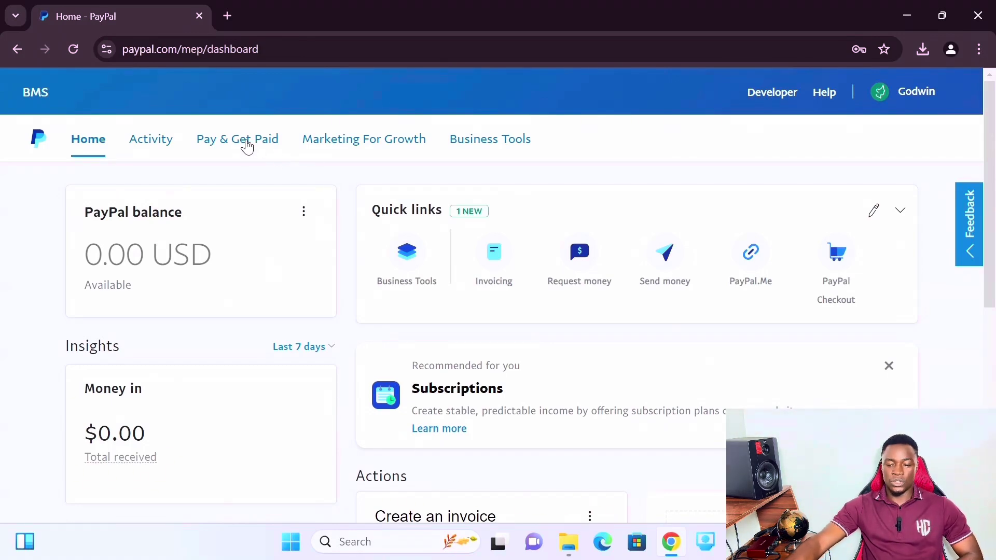
Open Banks & Cards under Pay & Get Paid and choose Link a card
mouse_move(248, 148)
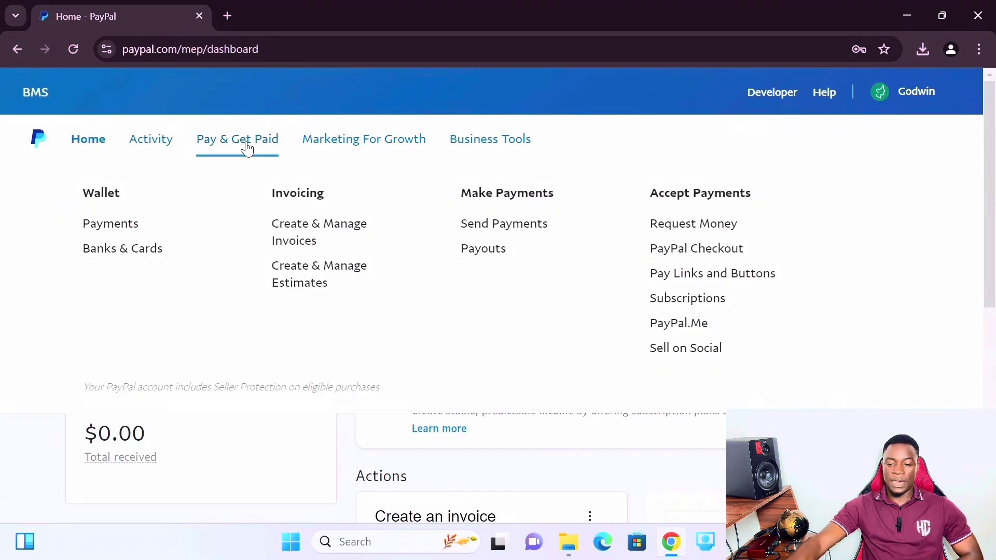
left_click(149, 253)
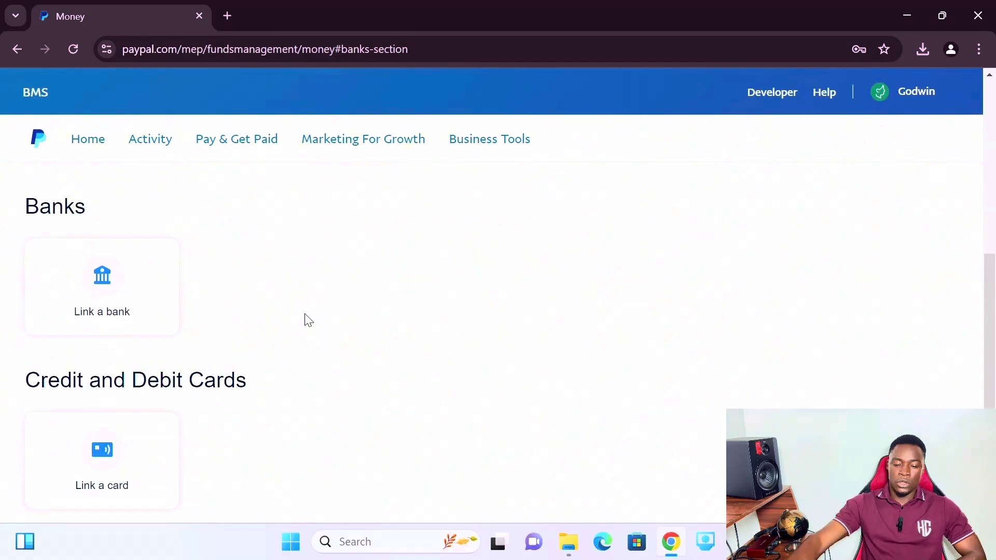
left_click(150, 484)
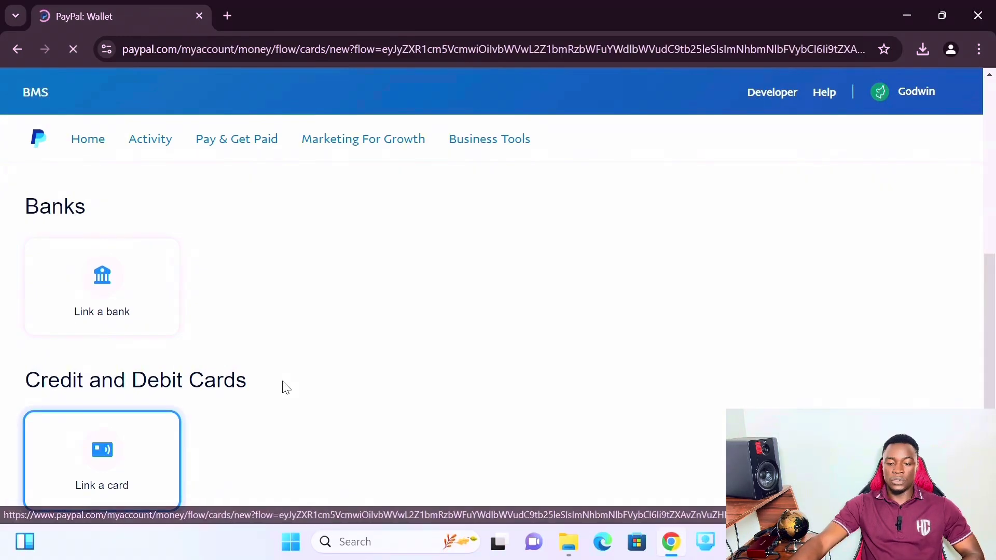
Switch the card's billing address to the second saved address
scroll(473, 351, "down", 2)
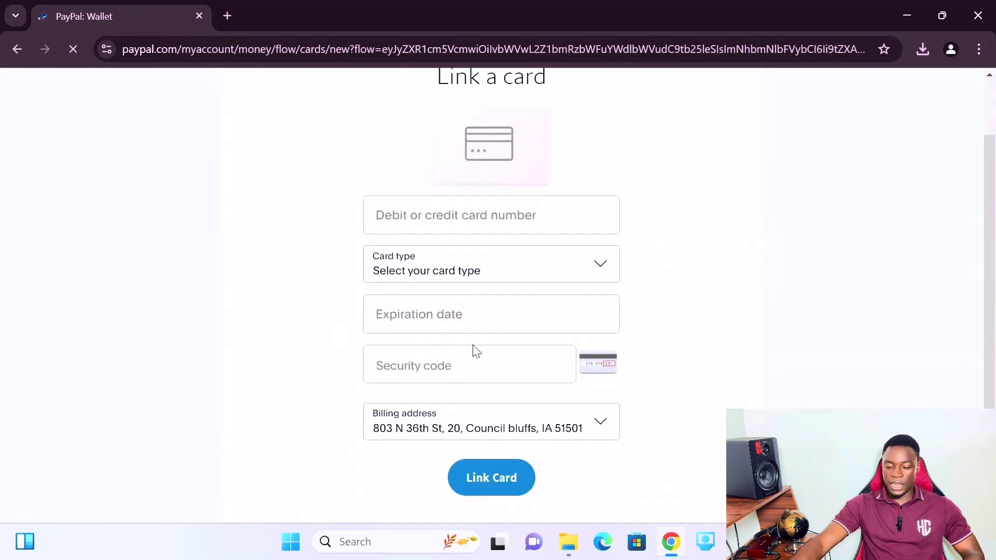
left_click(594, 428)
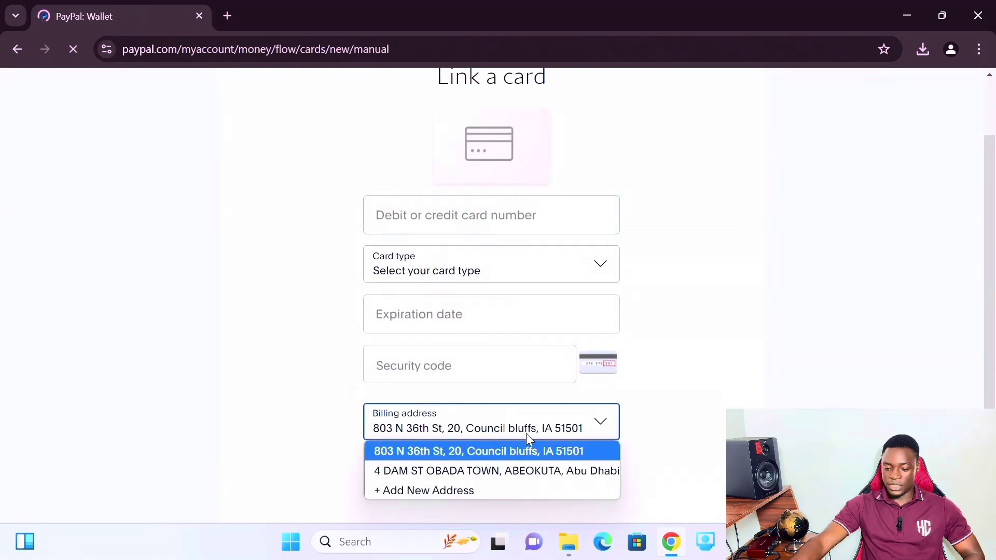
left_click(508, 465)
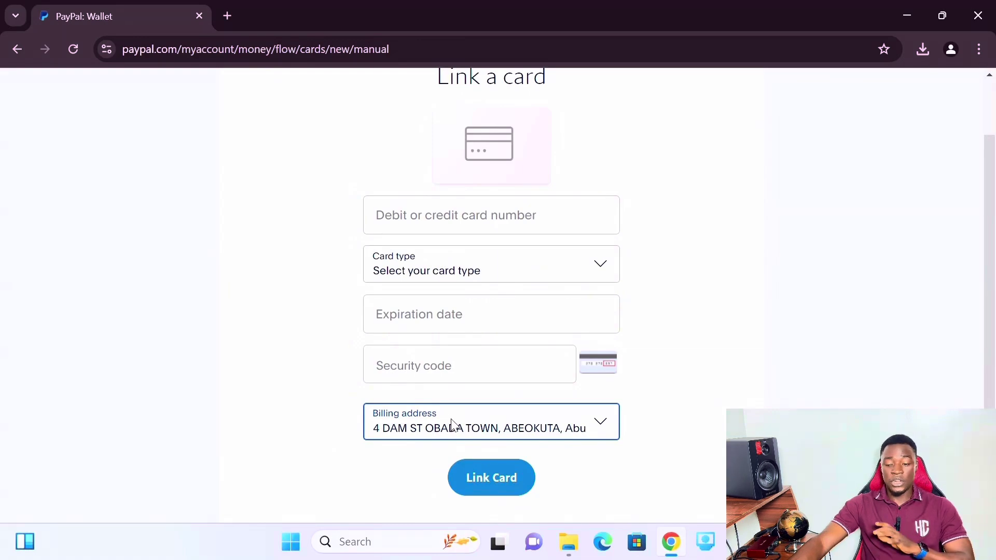
Look through the Card type options, leaving the card type unset
left_click(478, 213)
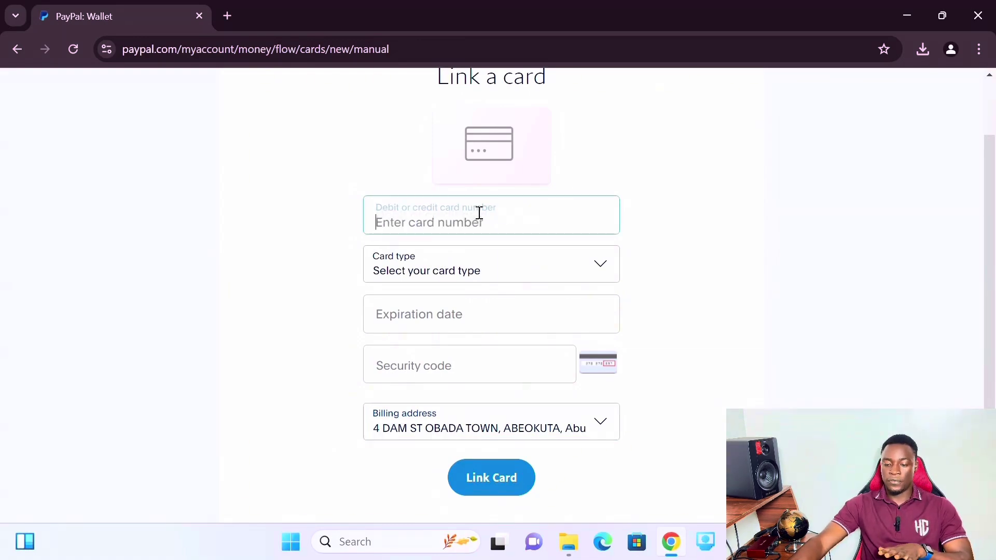
left_click(418, 262)
left_click(454, 270)
left_click(461, 273)
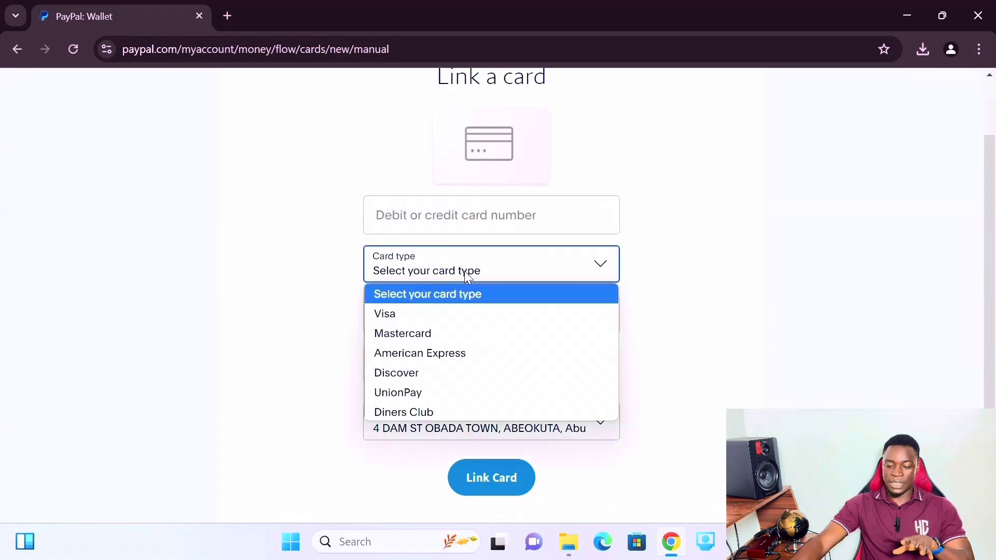
left_click(463, 272)
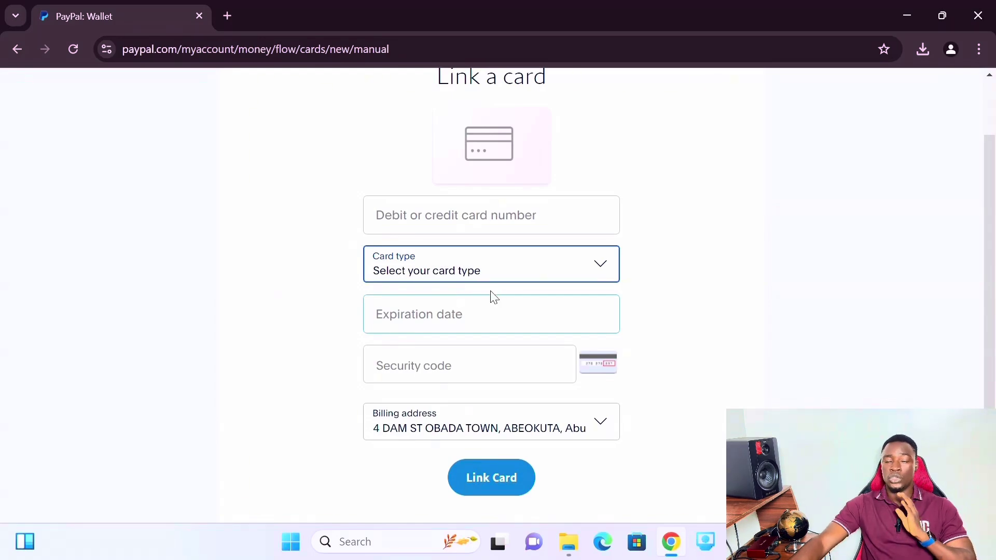
Check the security code hint, then cancel linking the card
left_click(462, 366)
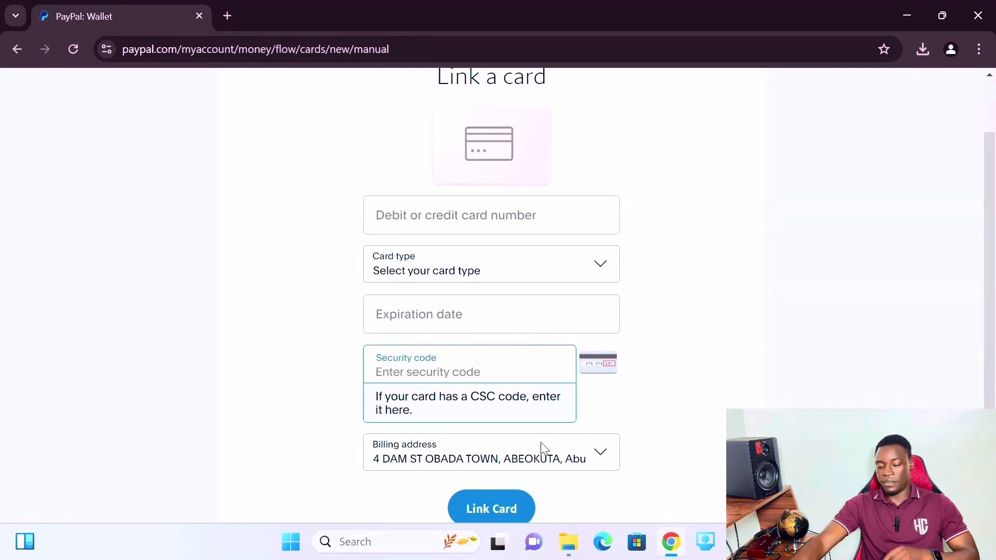
left_click(598, 423)
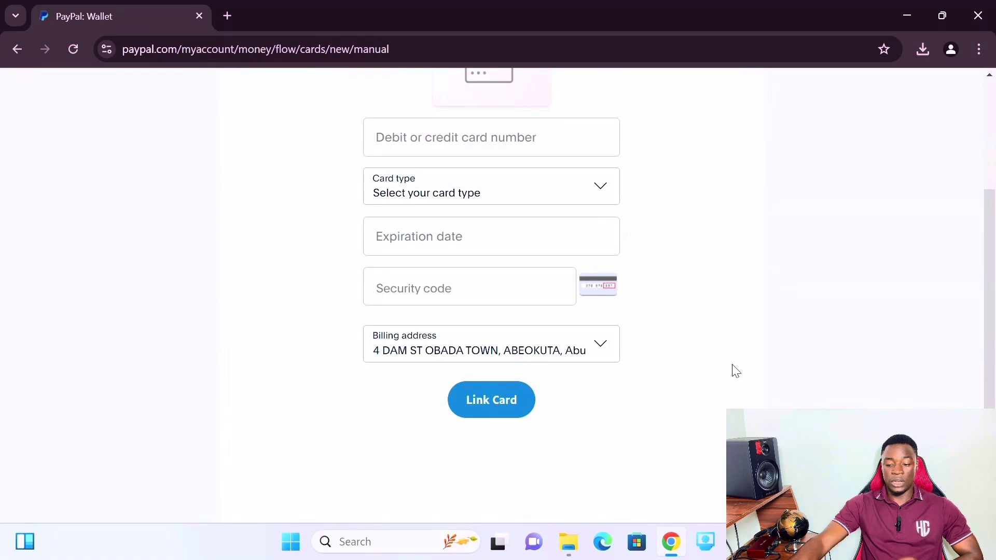
left_click_drag(988, 251, 987, 128)
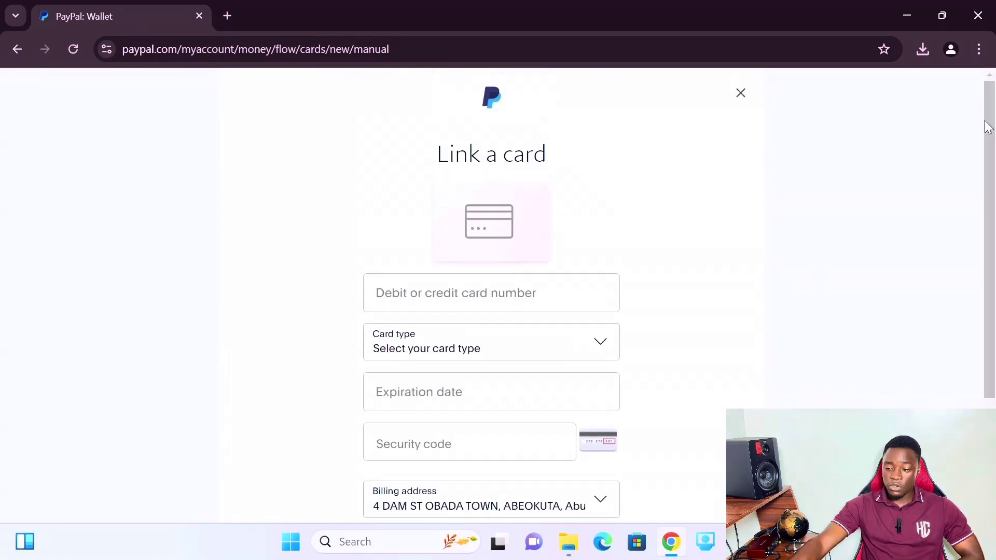
left_click(743, 94)
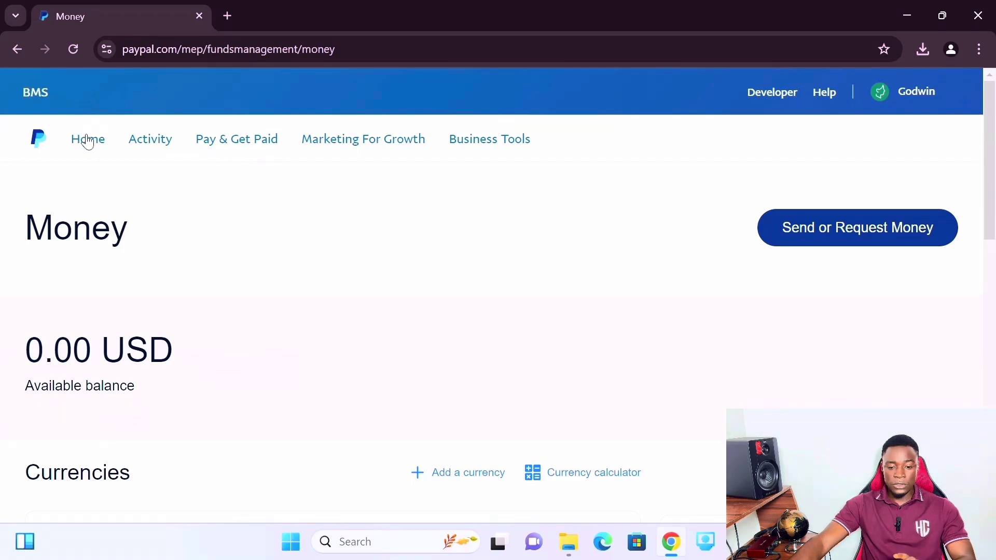
Scroll through the Money page sections below the 0.00 USD balance
scroll(396, 259, "down", 3)
scroll(400, 258, "up", 3)
scroll(398, 258, "down", 4)
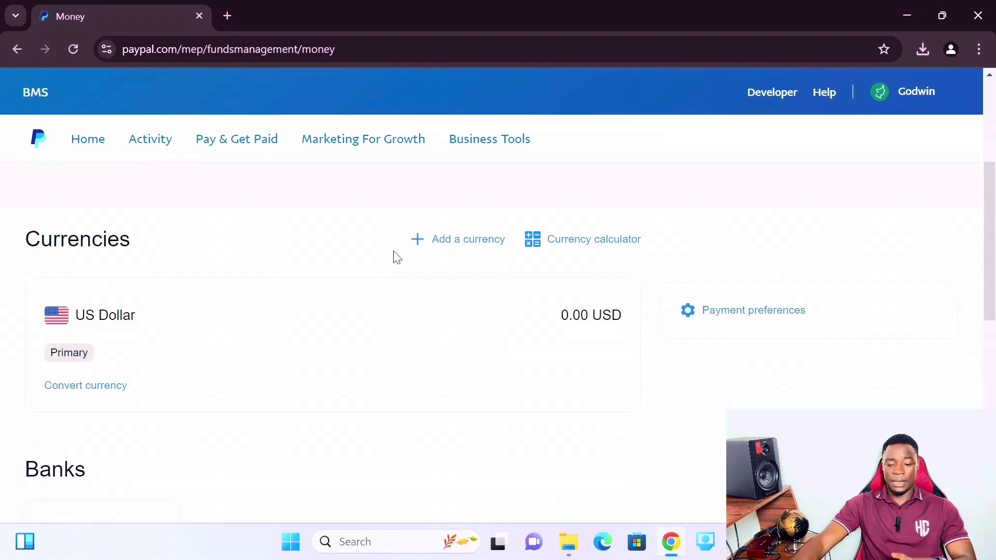
scroll(398, 255, "down", 2)
scroll(397, 254, "down", 8)
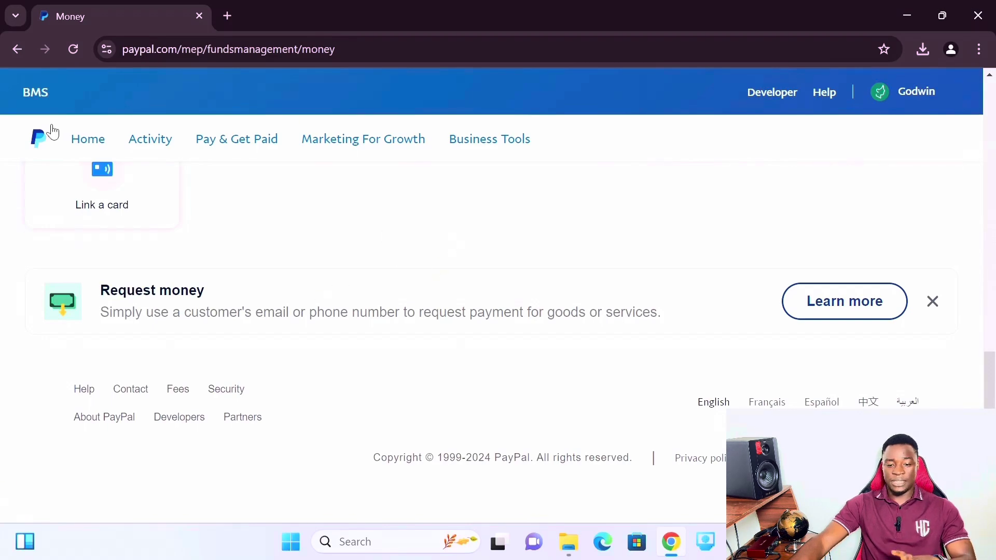
Go to the Payments page from the Pay & Get Paid menu, then to Business Tools
left_click(231, 145)
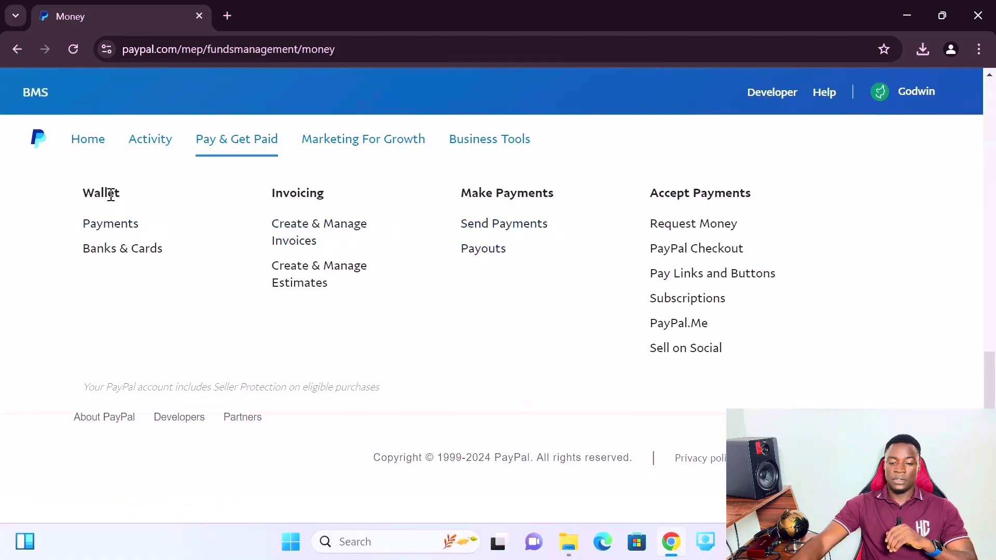
left_click(124, 225)
scroll(318, 228, "up", 10)
scroll(336, 245, "up", 2)
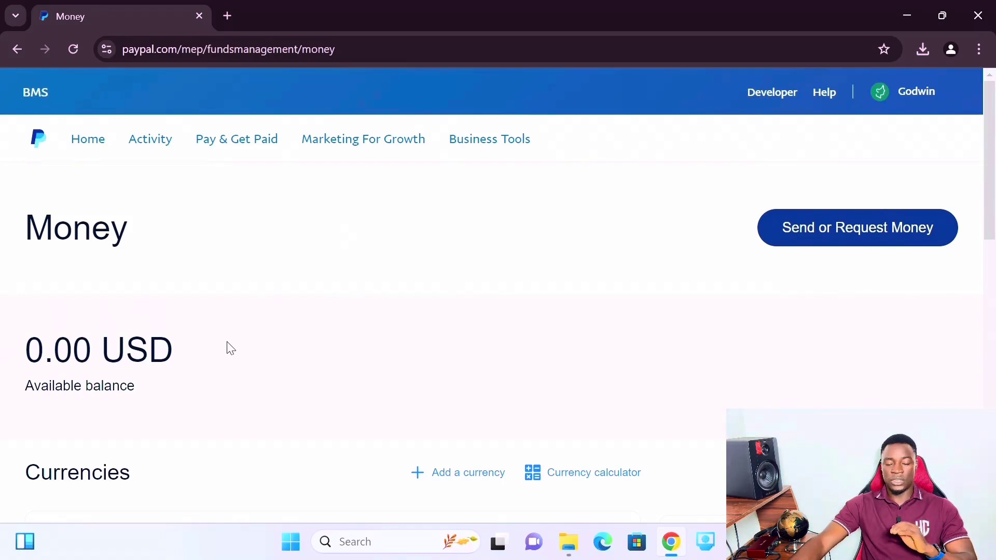
left_click(478, 148)
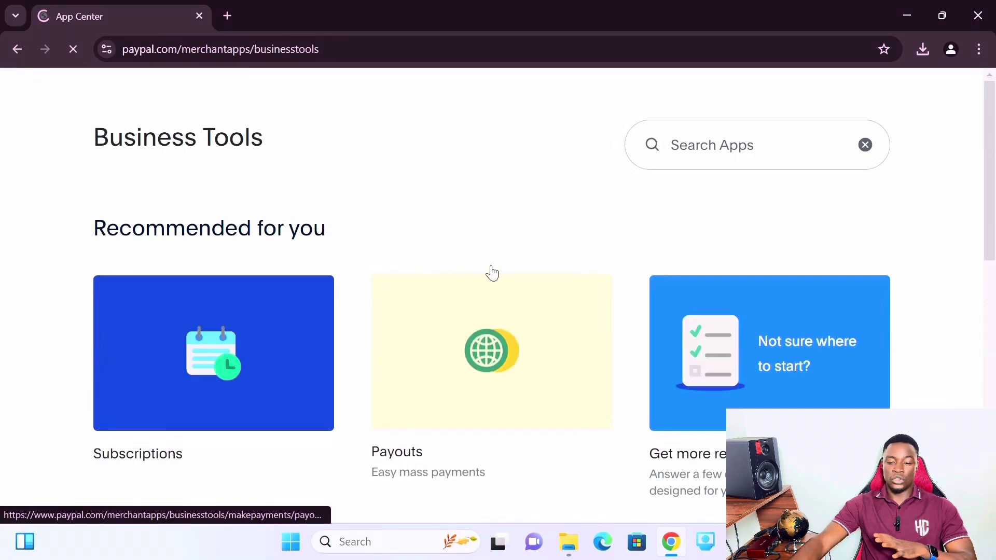
Browse the Accept Payments, Make Payments and Streamline Operations tool sections
scroll(439, 352, "down", 5)
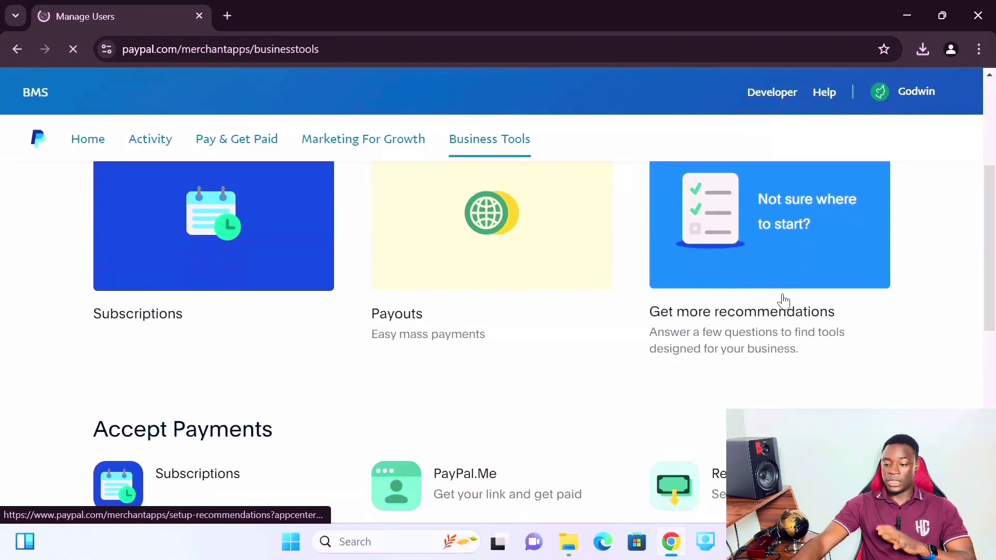
scroll(718, 267, "down", 2)
scroll(716, 265, "down", 2)
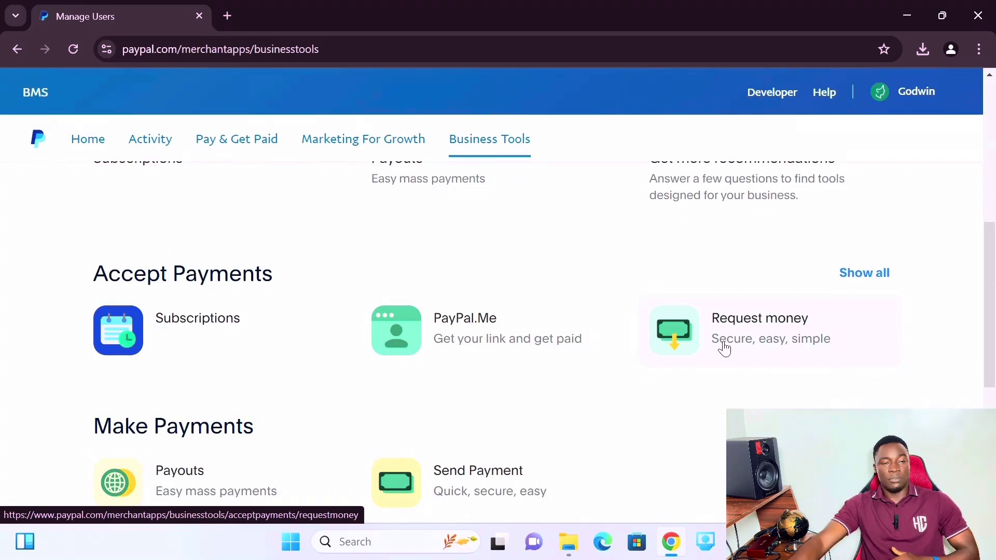
scroll(721, 348, "down", 1)
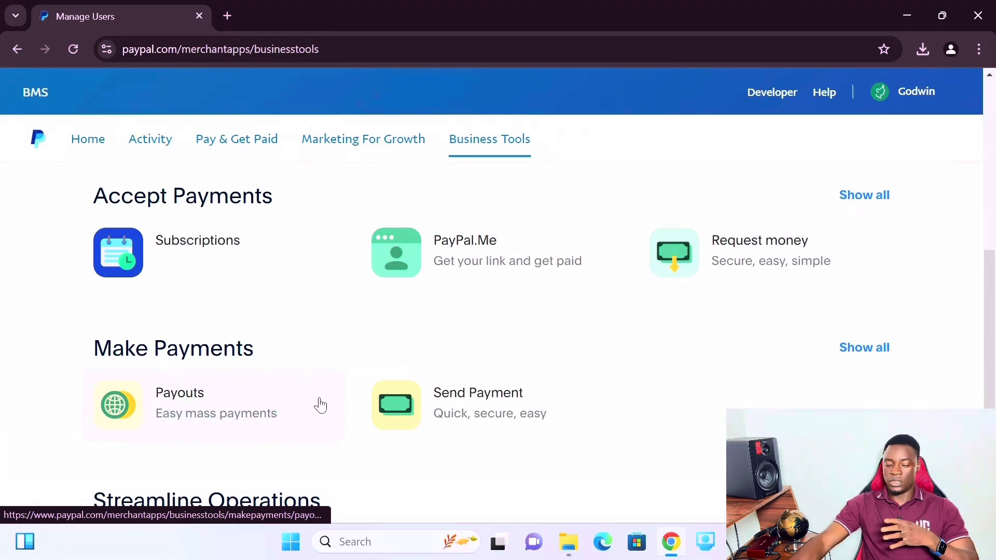
scroll(467, 372, "down", 3)
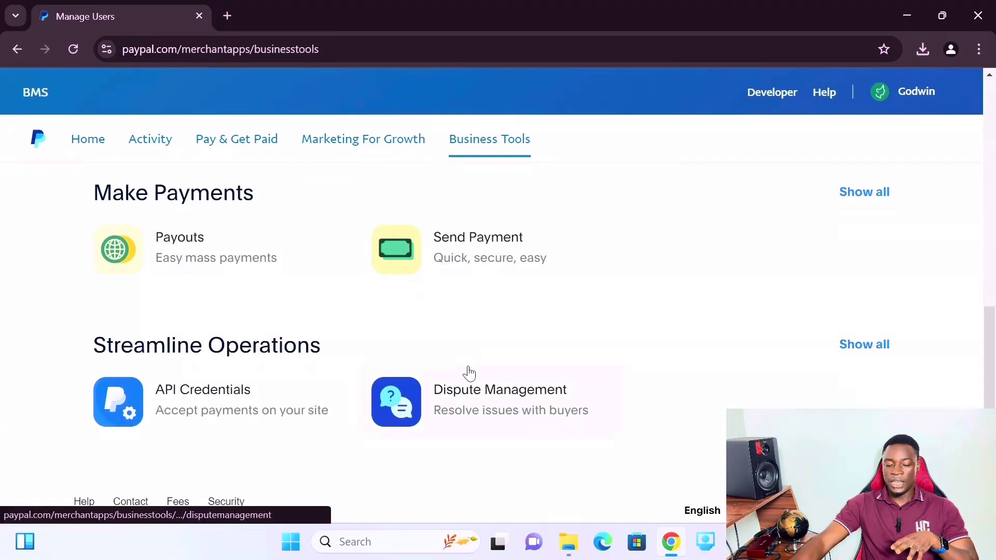
Return to the top and bring up the Pay & Get Paid menu options
scroll(562, 328, "up", 1)
scroll(562, 328, "up", 6)
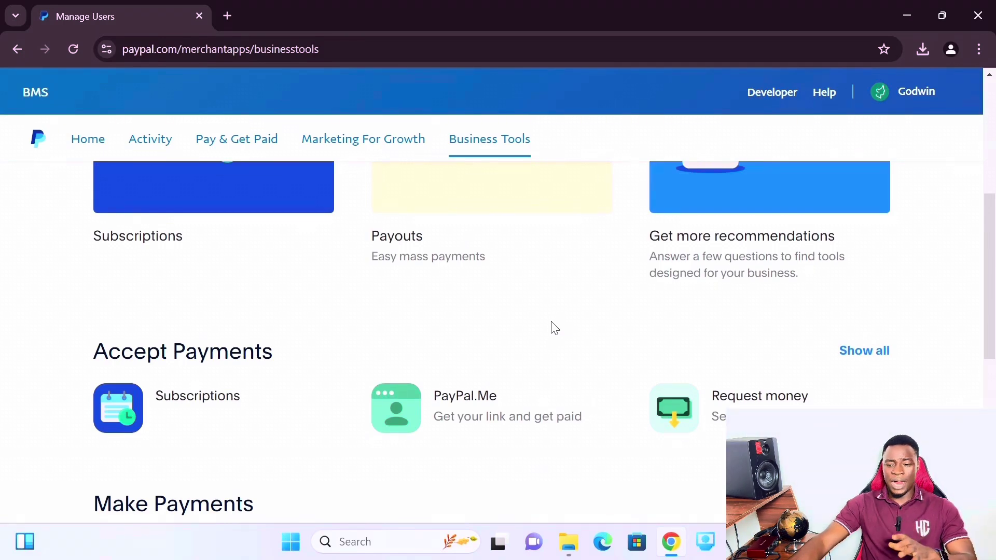
scroll(540, 310, "up", 6)
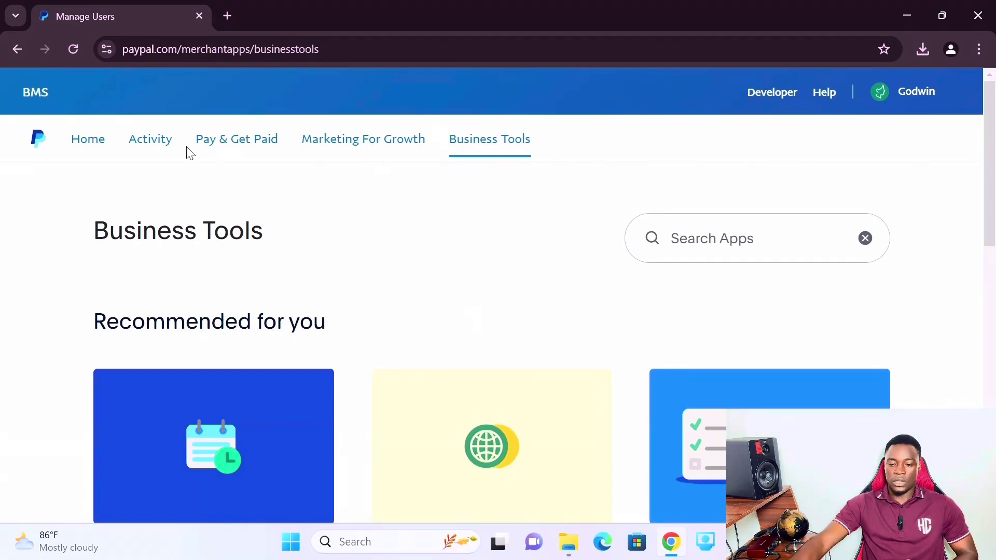
left_click(146, 142)
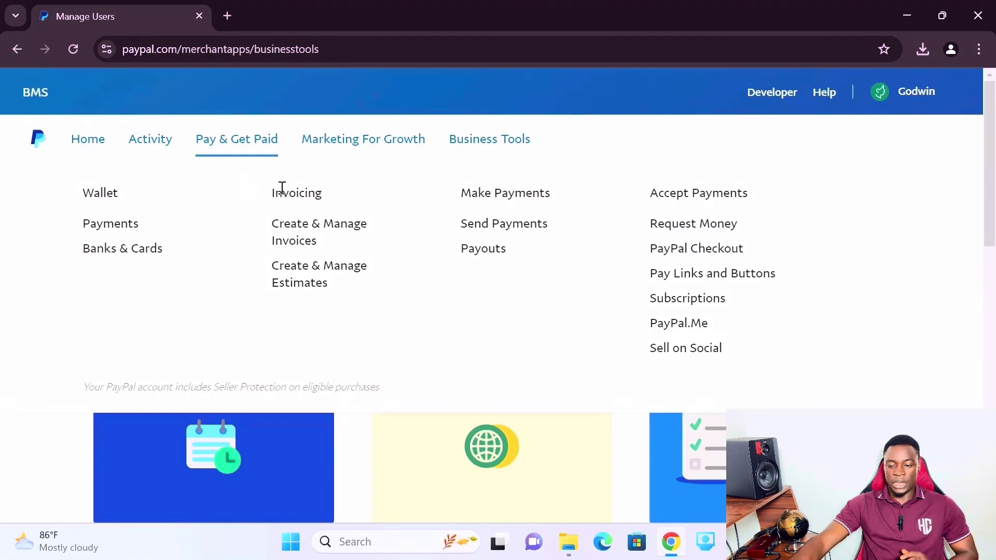